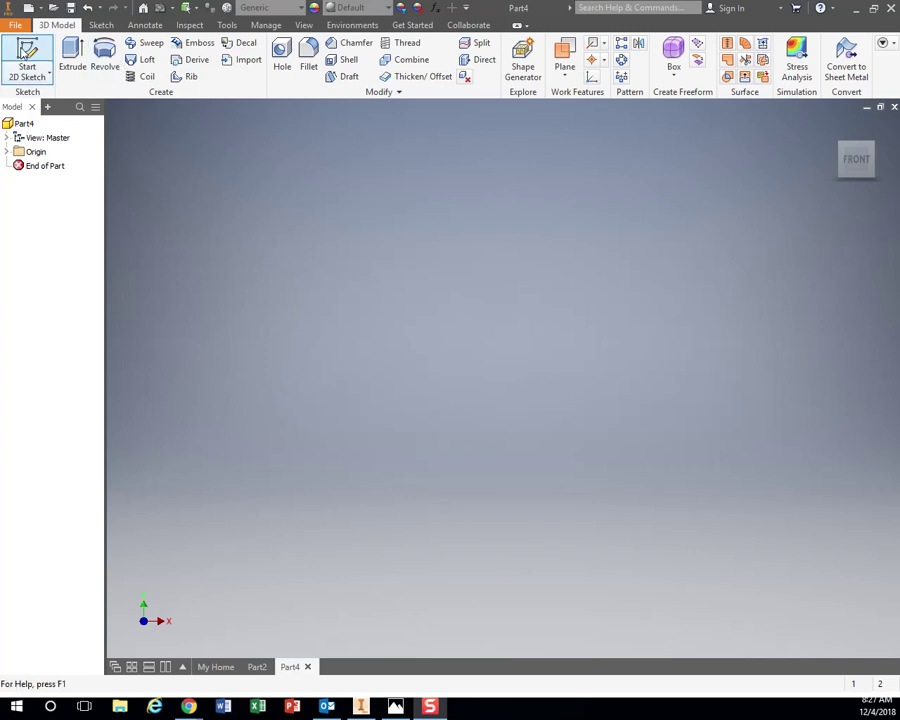
# Start a new 2D sketch in Part4 so the origin planes appear for selection
pyautogui.click(30, 58)
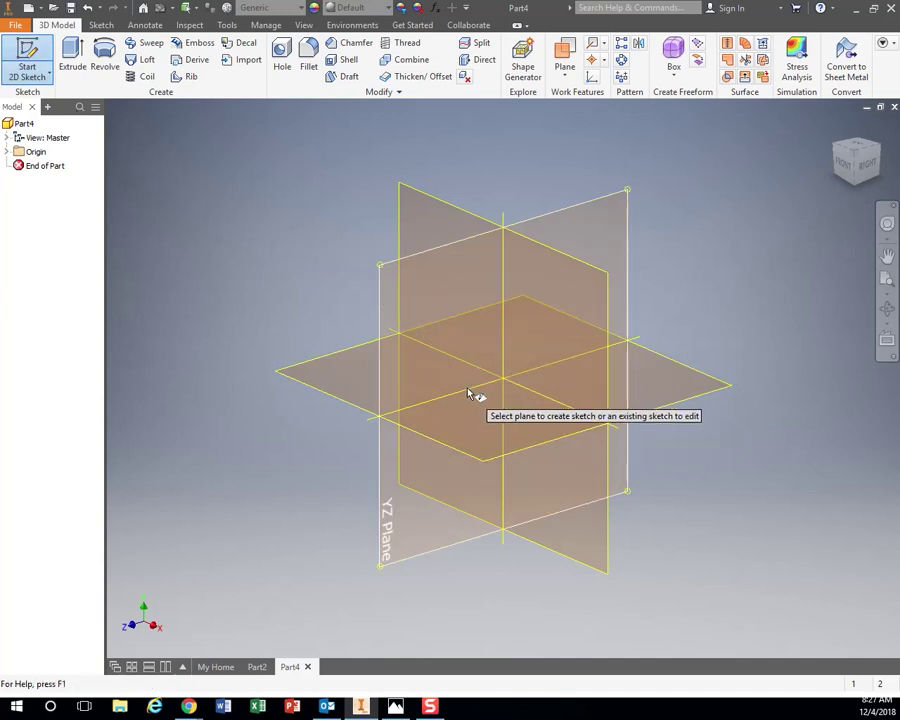
# Sketch a rectangle from the origin on the XZ plane and finish the sketch
pyautogui.click(503, 428)
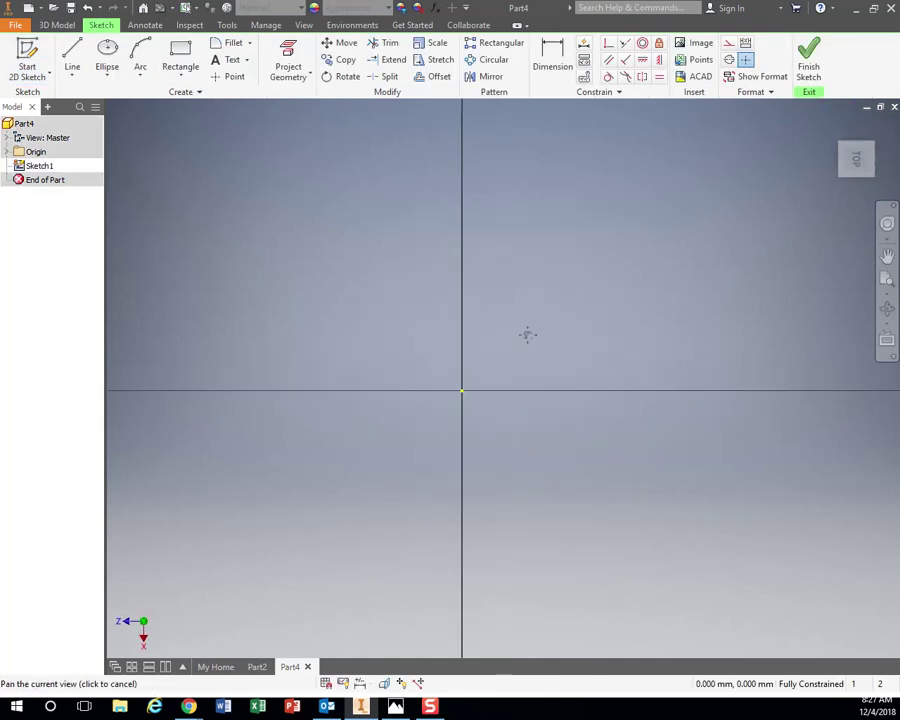
pyautogui.click(180, 60)
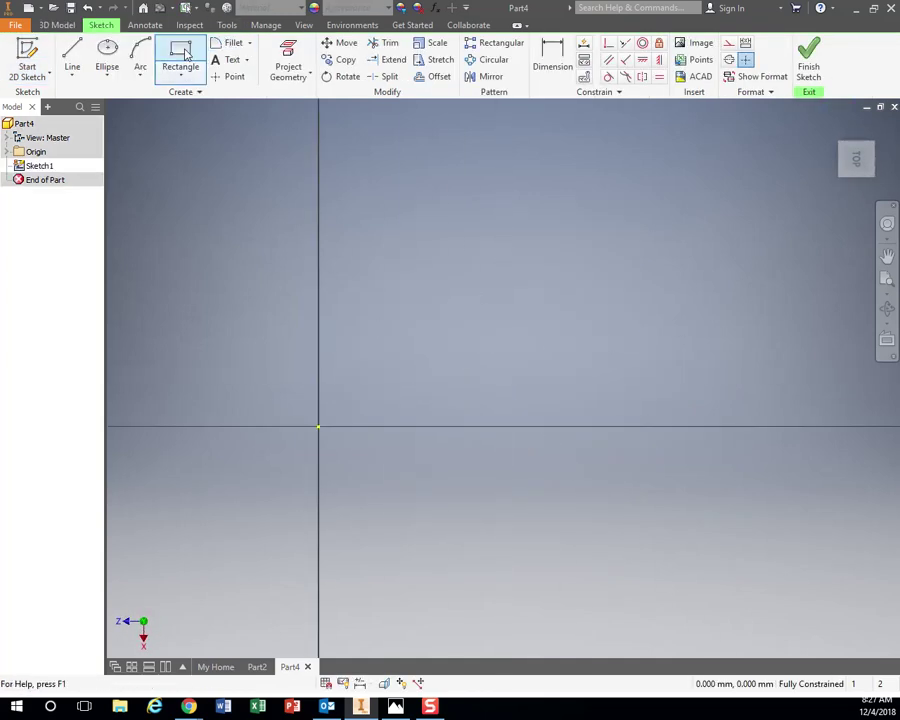
pyautogui.click(318, 427)
pyautogui.click(681, 221)
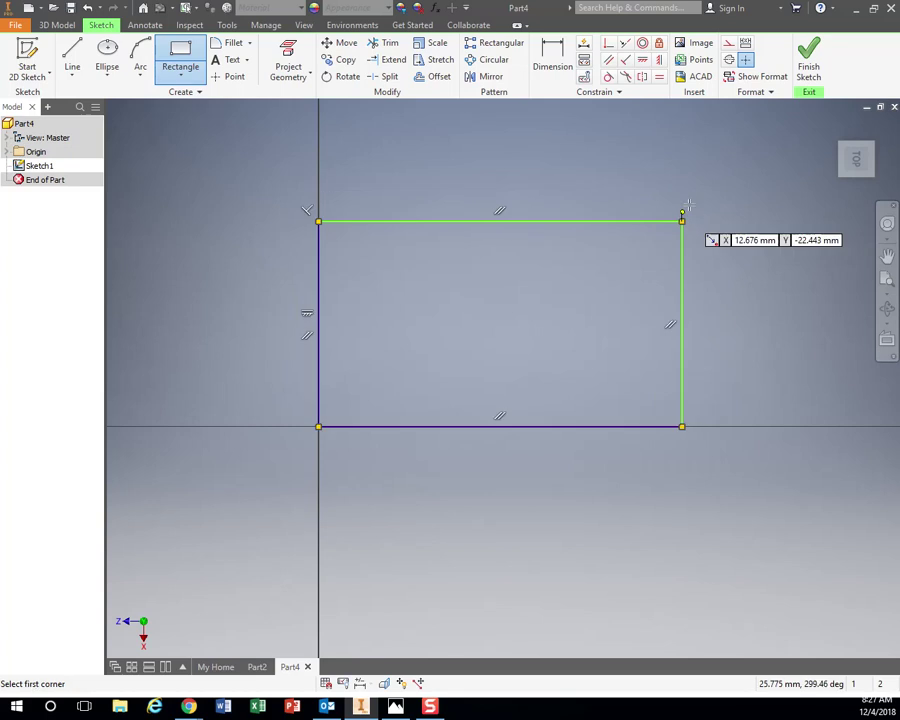
pyautogui.click(809, 70)
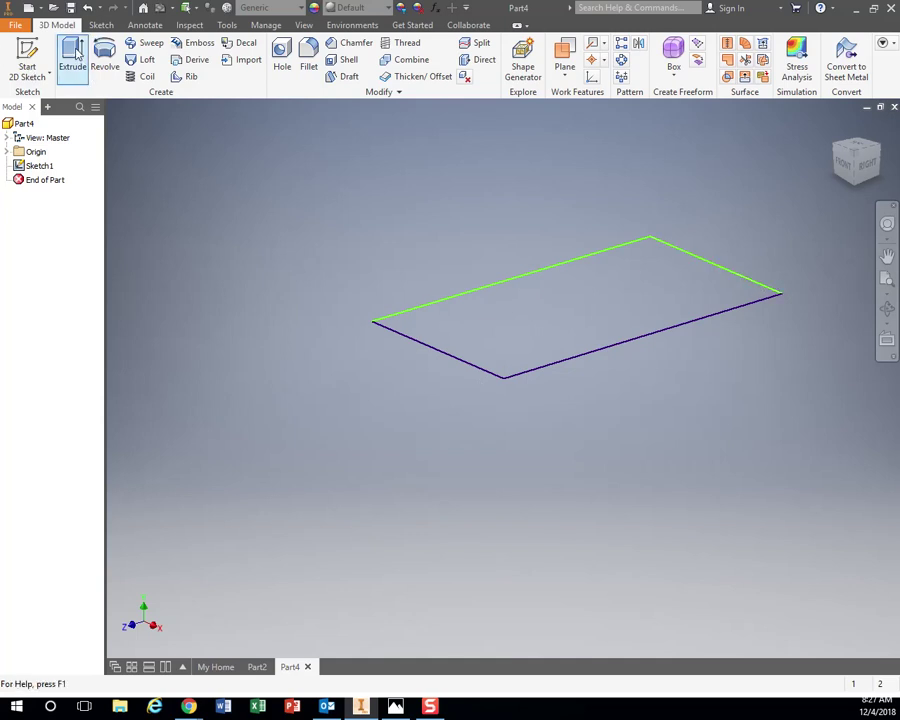
# Extrude the rectangle 14.5 mm into a solid block (Extrusion1)
pyautogui.click(73, 55)
pyautogui.moveTo(597, 263); pyautogui.dragTo(535, 384, button='middle')
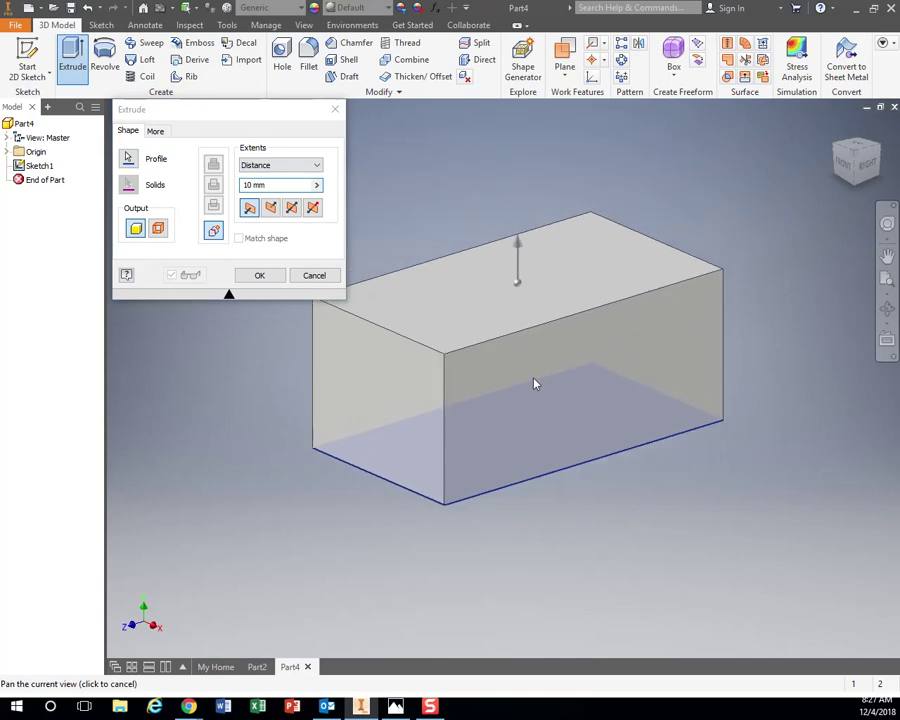
pyautogui.moveTo(517, 258); pyautogui.dragTo(517, 186)
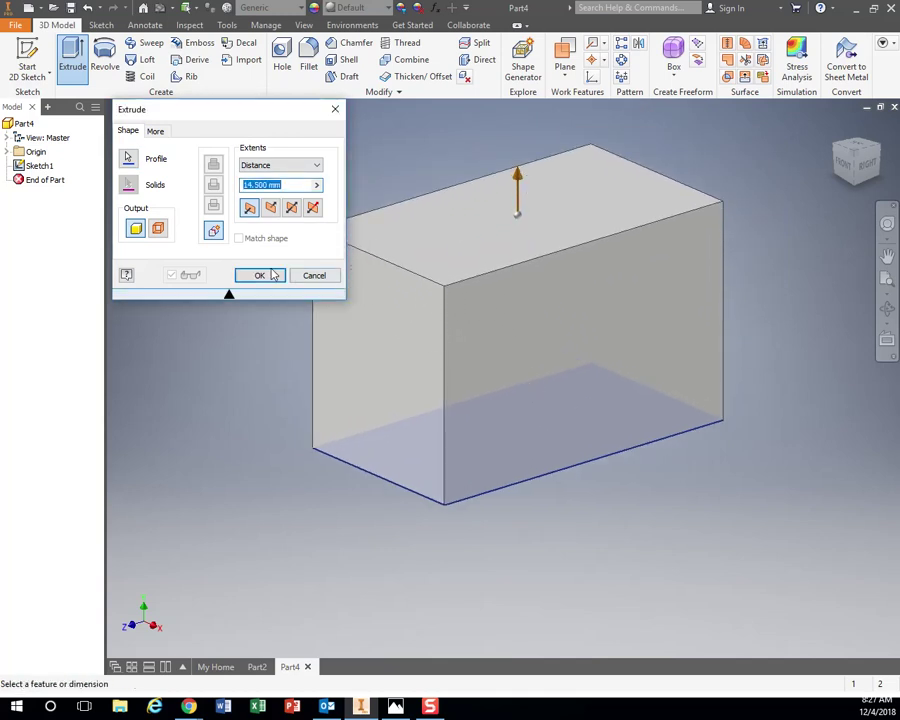
pyautogui.click(262, 277)
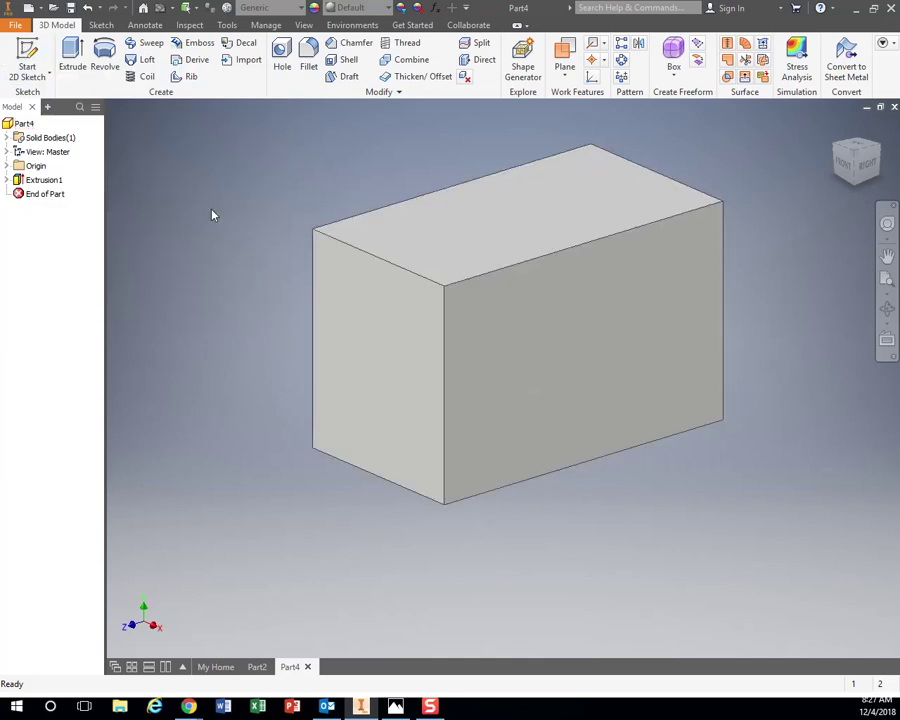
# Place the text 'A' in a new sketch on the block's left end face
pyautogui.click(30, 57)
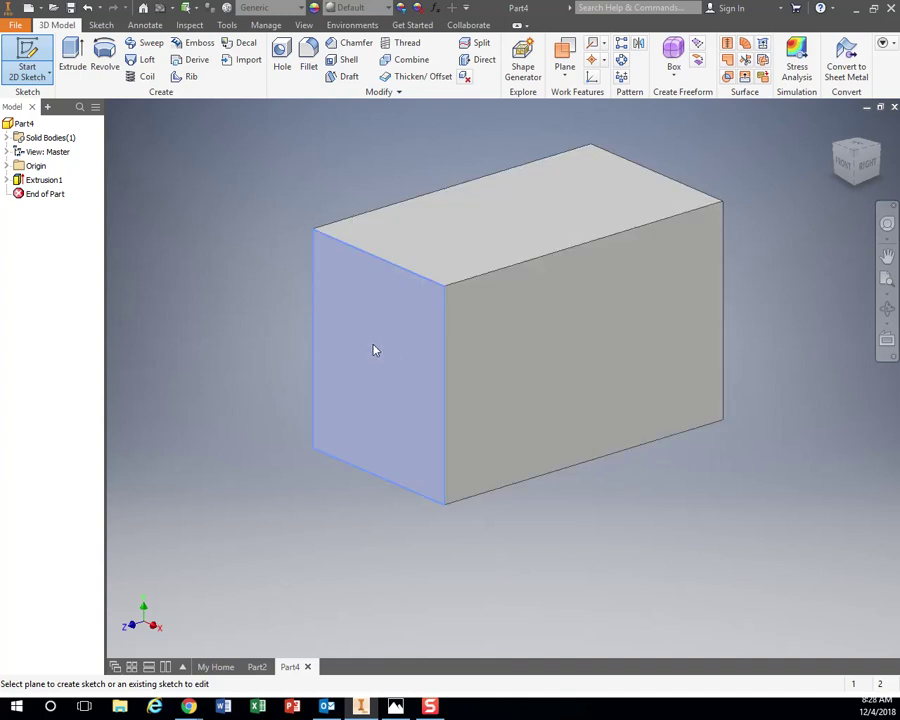
pyautogui.click(374, 349)
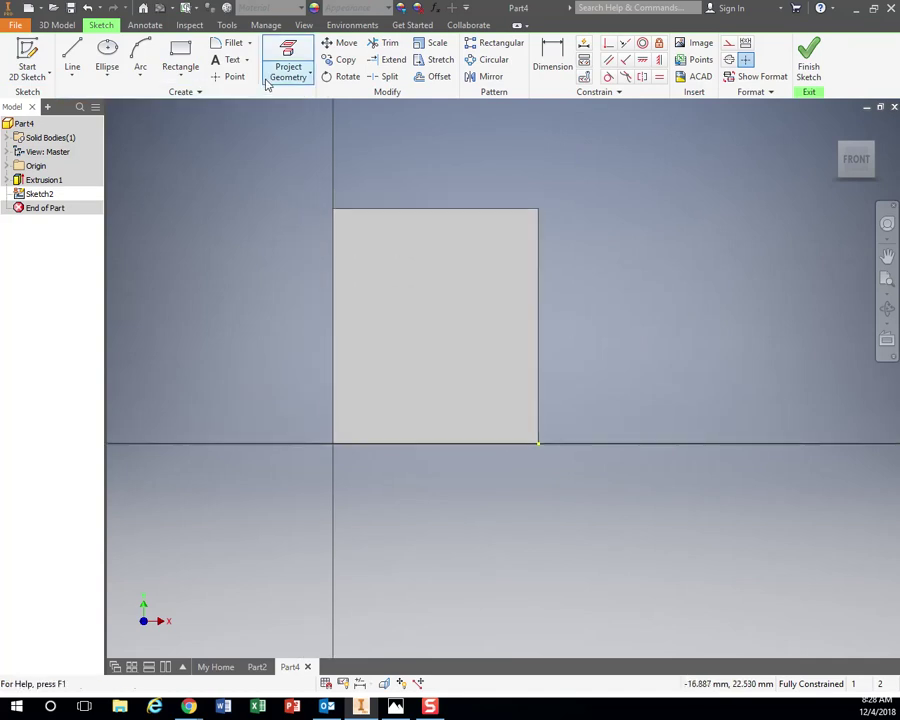
pyautogui.click(229, 60)
pyautogui.click(341, 218)
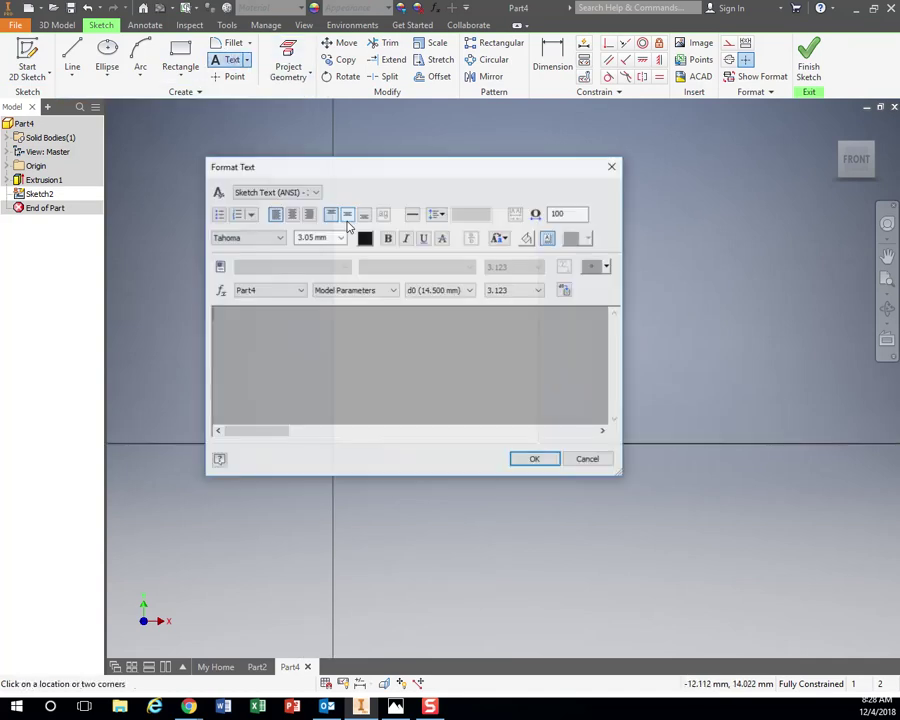
pyautogui.write('A')
pyautogui.click(534, 459)
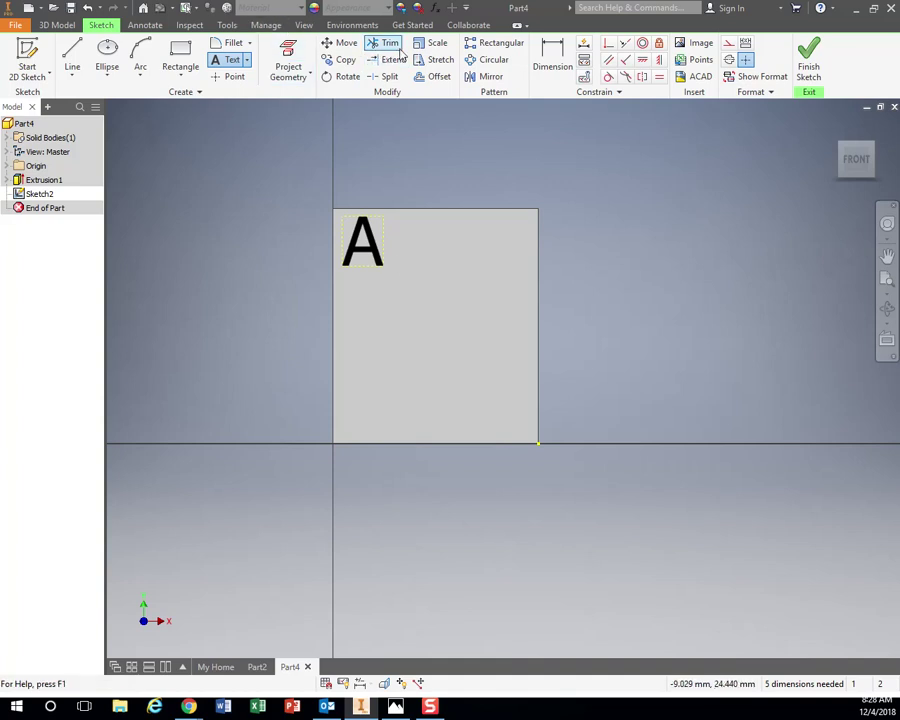
# Scale the A up from its top-left corner to nearly fill the face, then finish the sketch
pyautogui.click(433, 42)
pyautogui.click(362, 232)
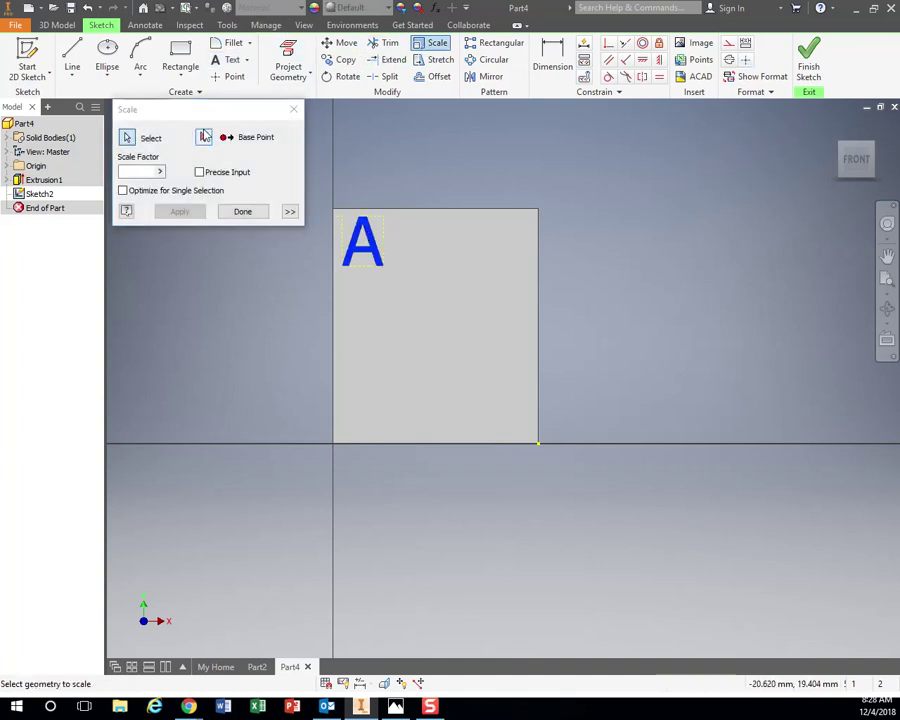
pyautogui.click(343, 216)
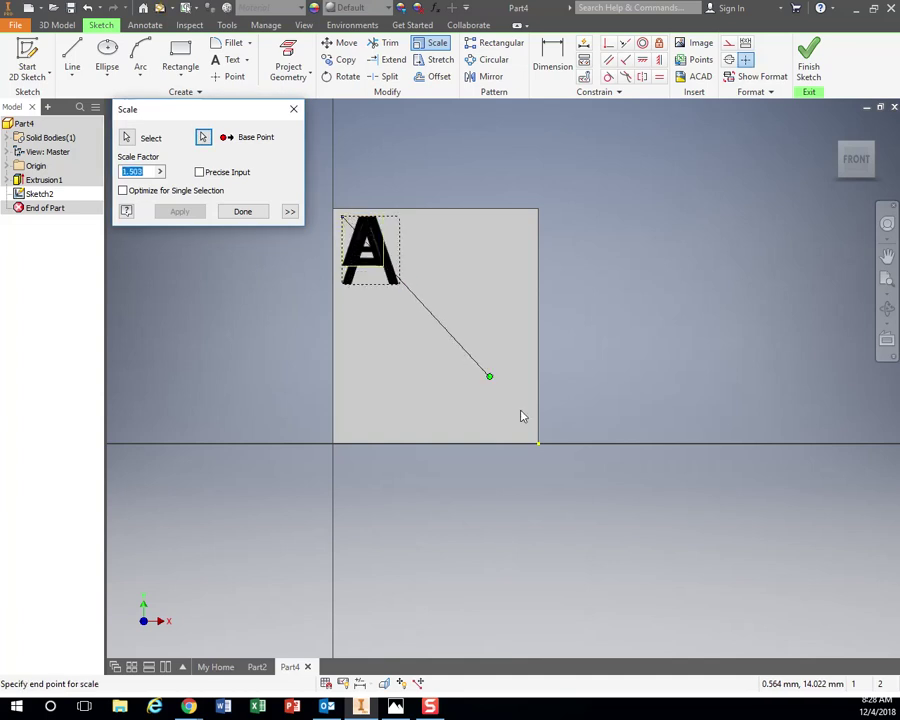
pyautogui.click(824, 635)
pyautogui.press('Escape')
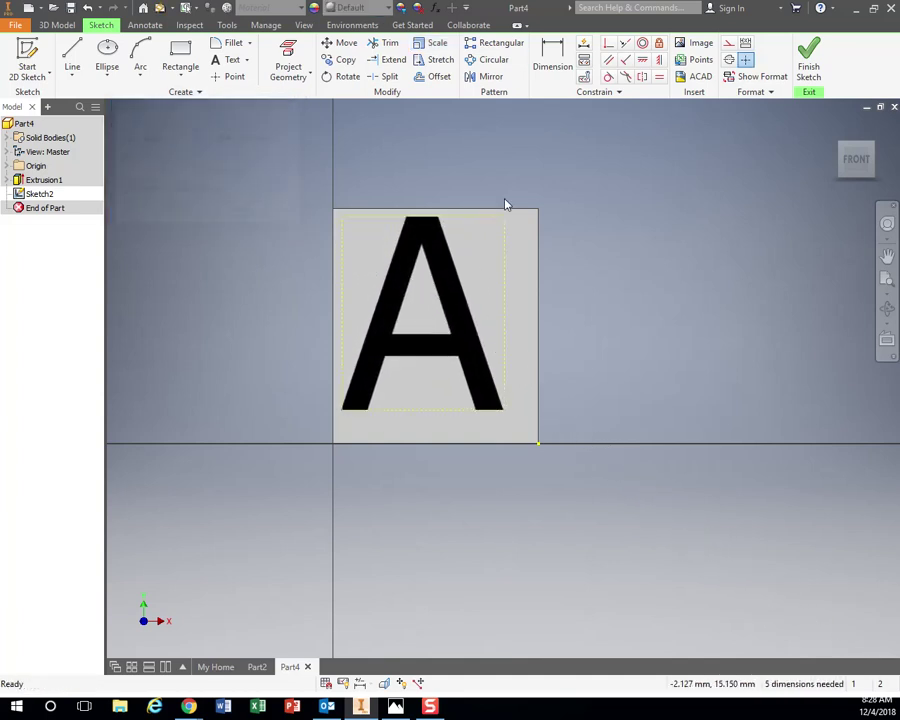
pyautogui.click(808, 50)
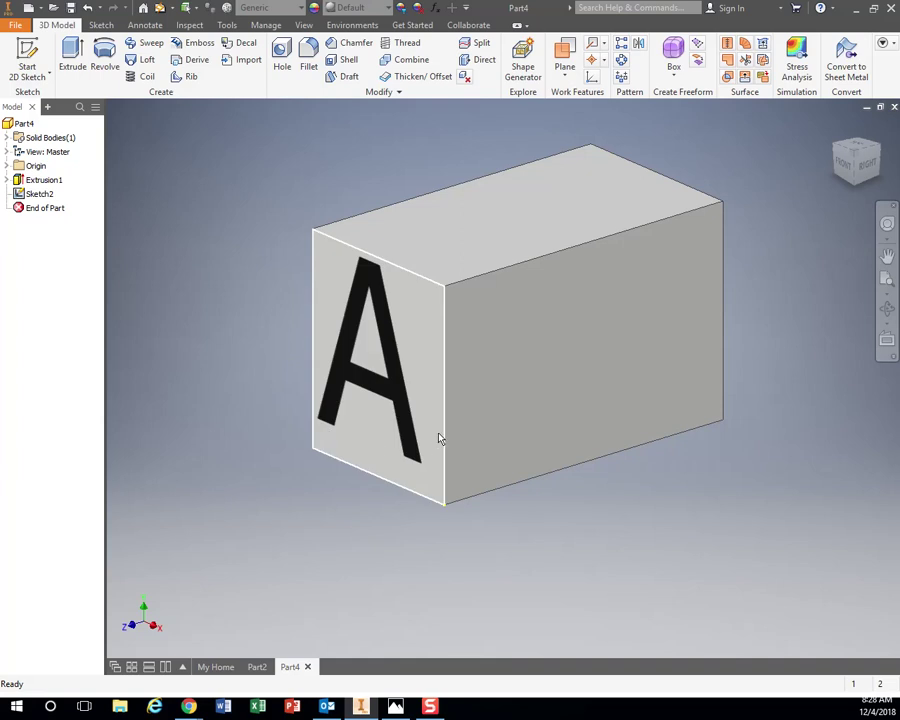
# Extrude the letter A 17 mm outward as a raised solid, inspect it, then undo it
pyautogui.click(70, 52)
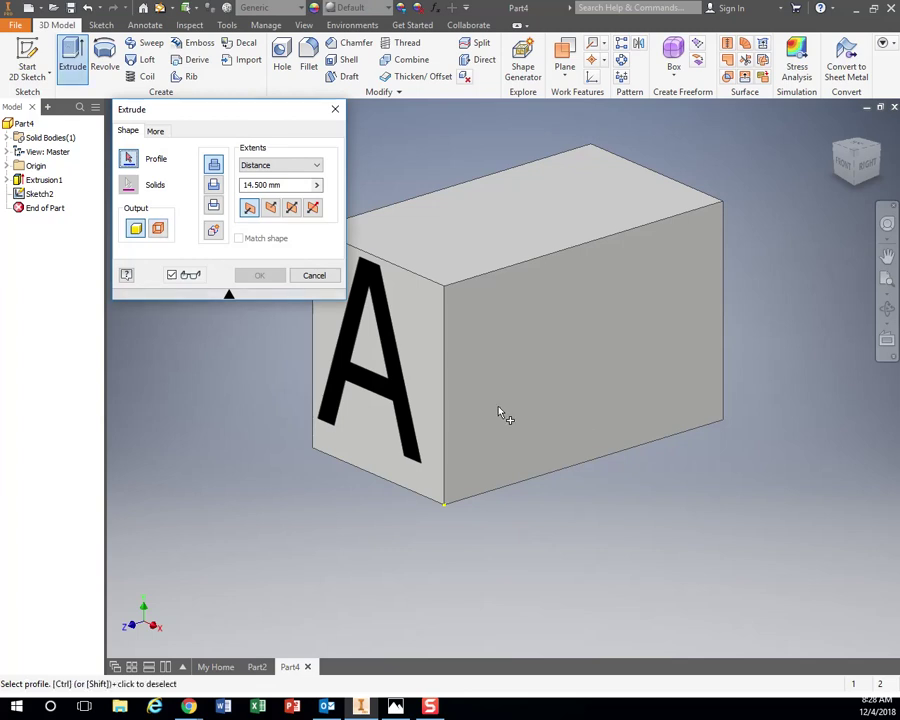
pyautogui.click(340, 375)
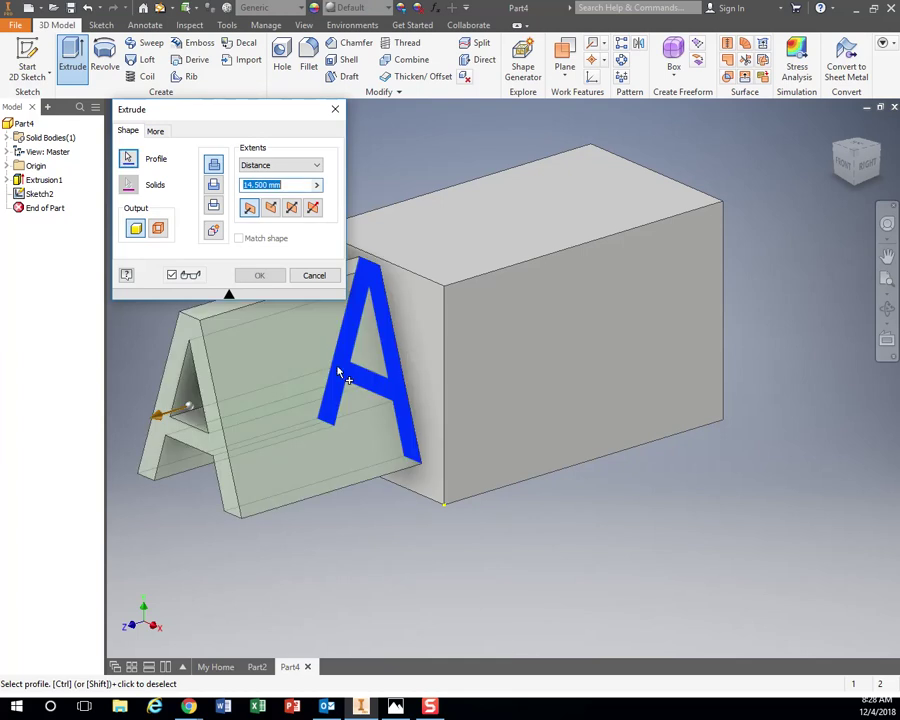
pyautogui.moveTo(482, 297); pyautogui.dragTo(550, 323, button='middle')
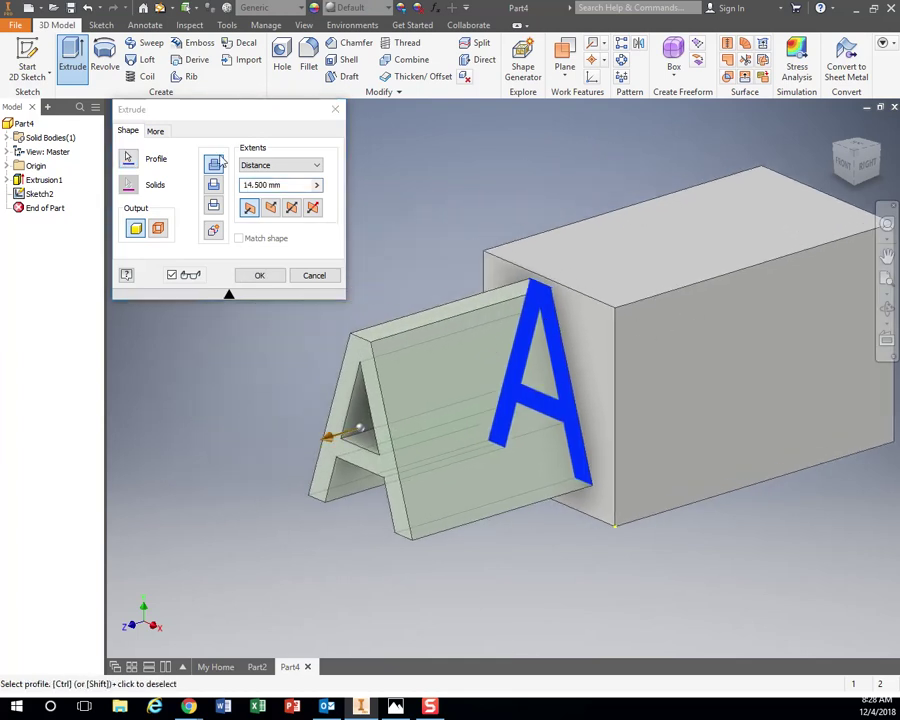
pyautogui.moveTo(663, 253); pyautogui.dragTo(615, 262, button='middle')
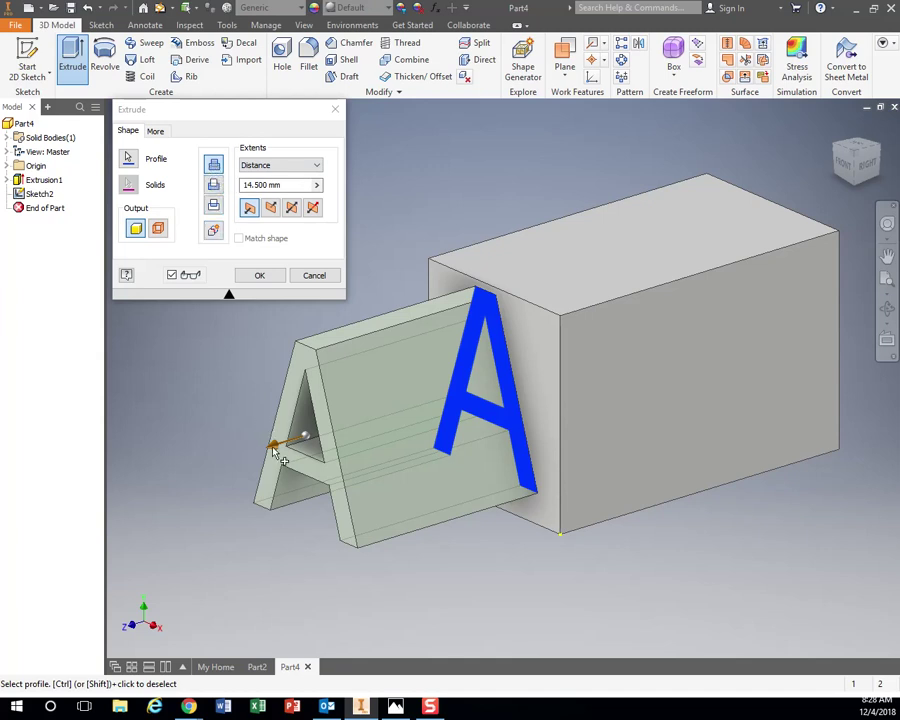
pyautogui.moveTo(272, 447); pyautogui.dragTo(239, 457)
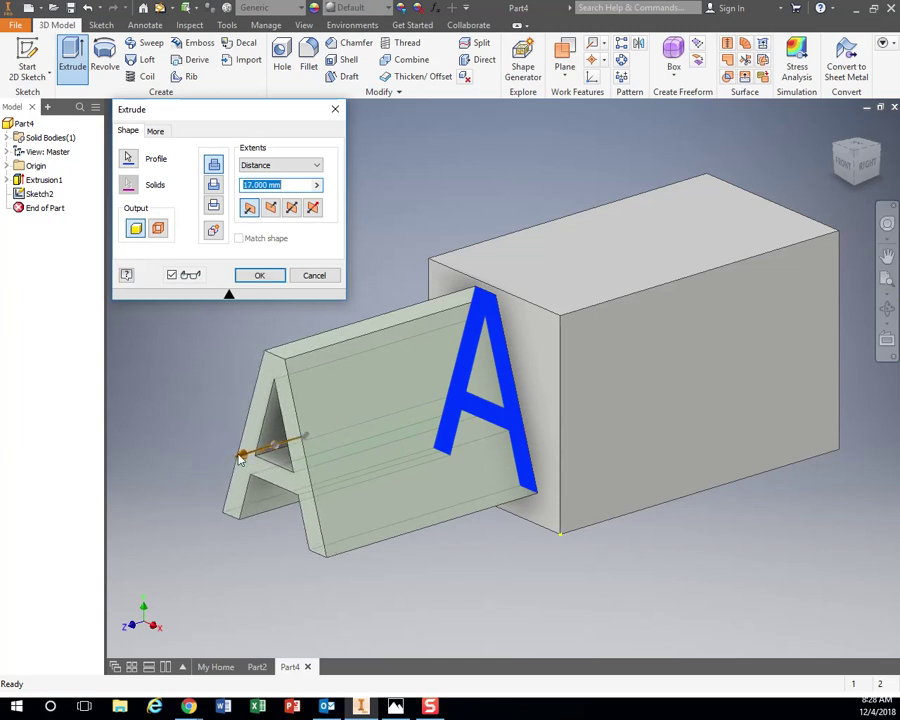
pyautogui.click(270, 279)
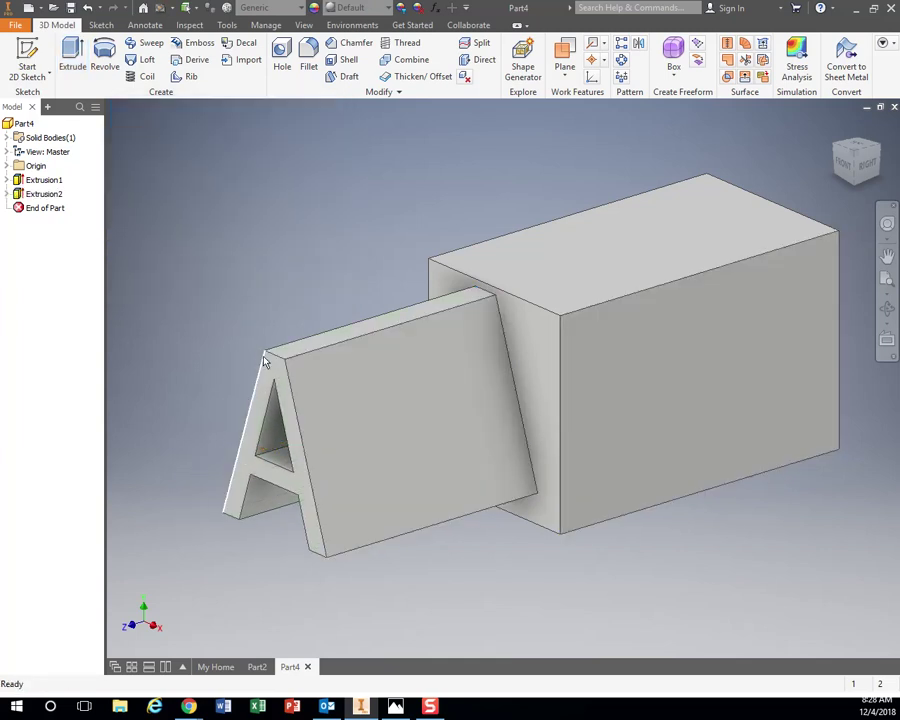
pyautogui.keyDown('shift'); pyautogui.moveTo(265, 362); pyautogui.dragTo(850, 245, button='middle'); pyautogui.keyUp('shift')
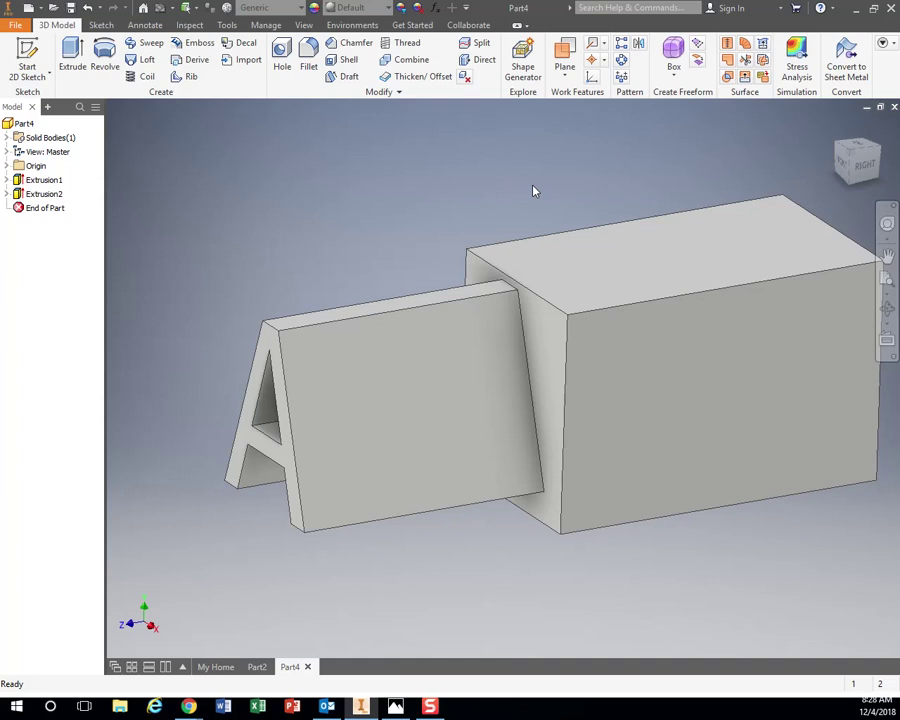
pyautogui.hotkey('ctrl', 'z')
# Cut the letter A profile 1 mm deep into the block's end face
pyautogui.click(70, 58)
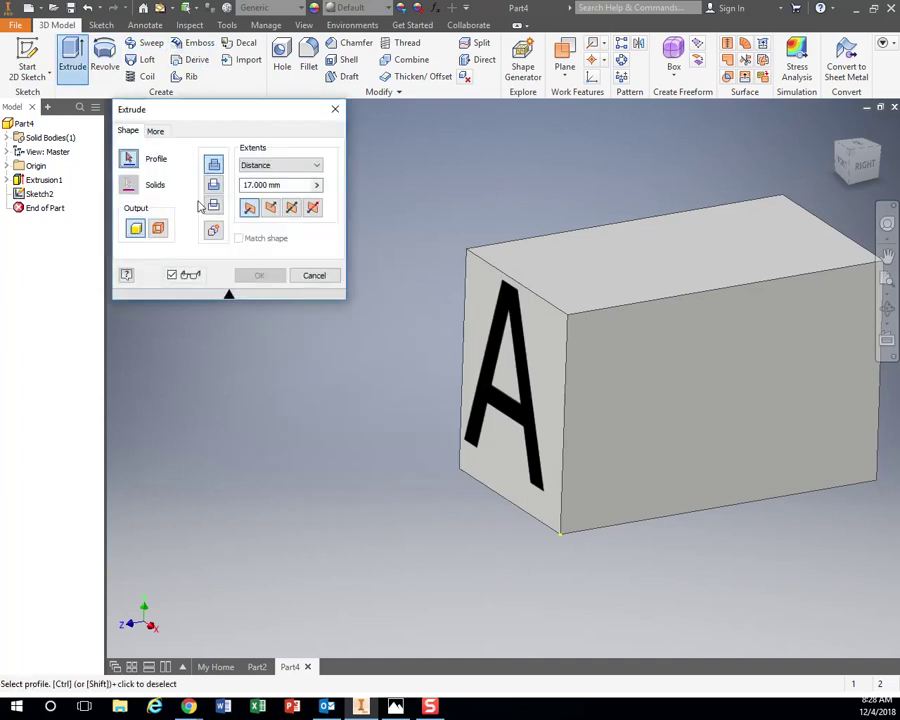
pyautogui.click(214, 185)
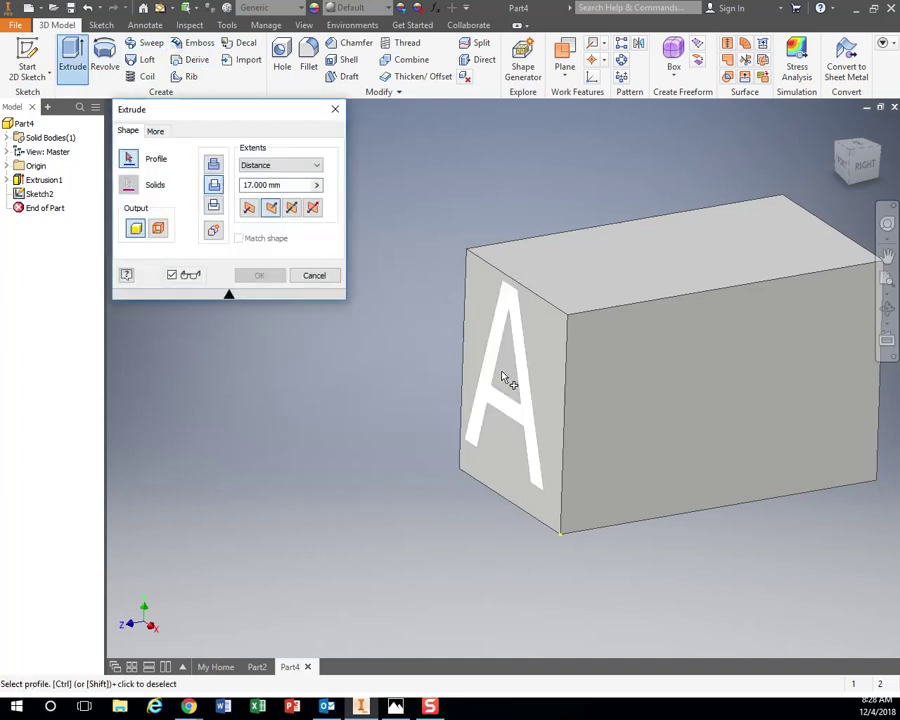
pyautogui.click(490, 390)
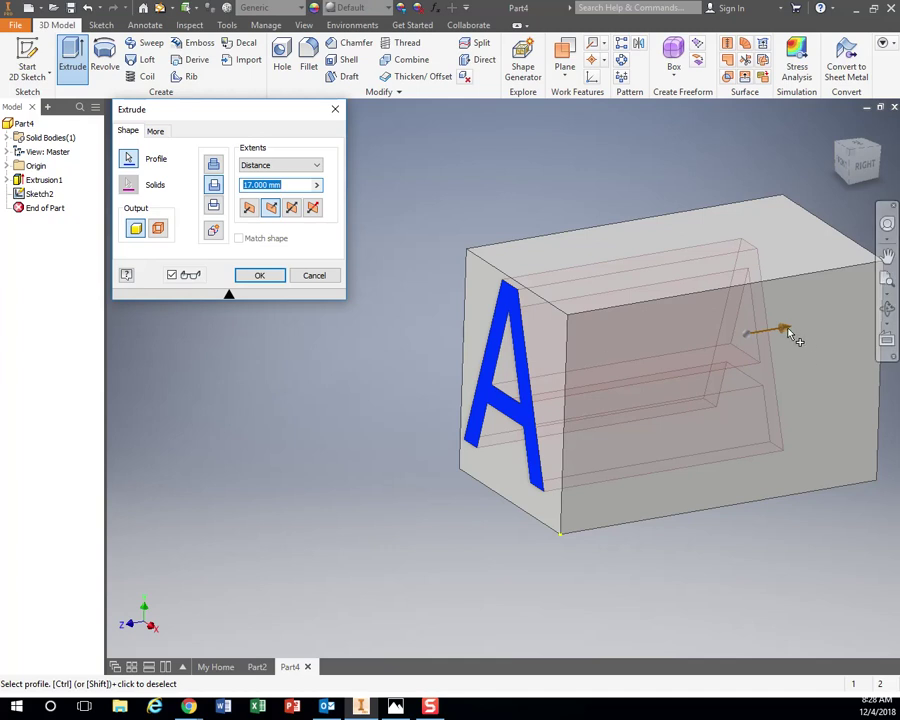
pyautogui.moveTo(793, 337); pyautogui.dragTo(560, 370)
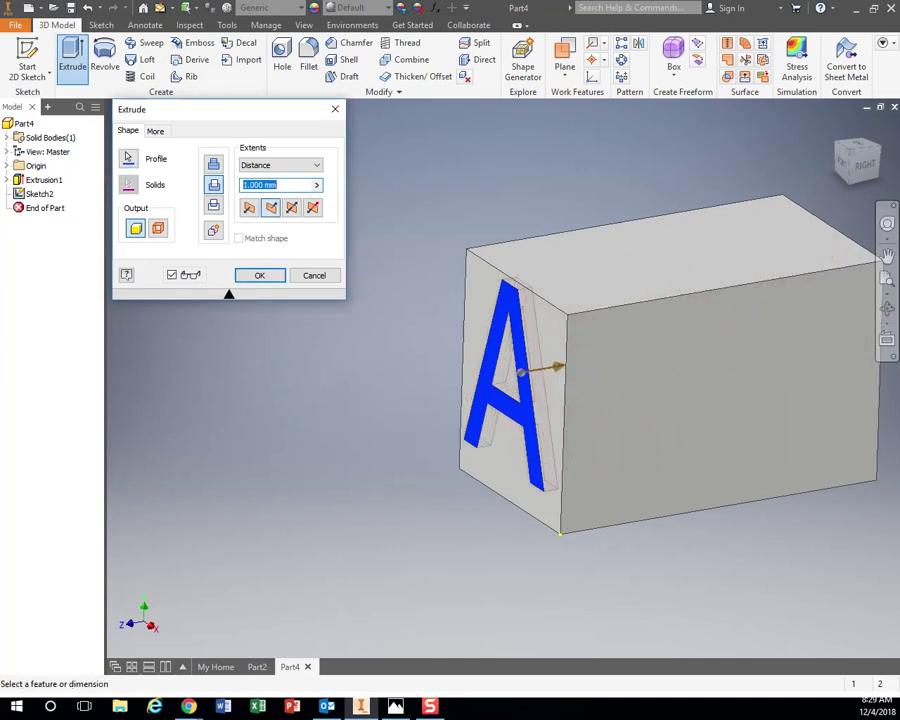
pyautogui.click(262, 276)
pyautogui.keyDown('shift'); pyautogui.moveTo(442, 408); pyautogui.dragTo(468, 406, button='middle'); pyautogui.keyUp('shift')
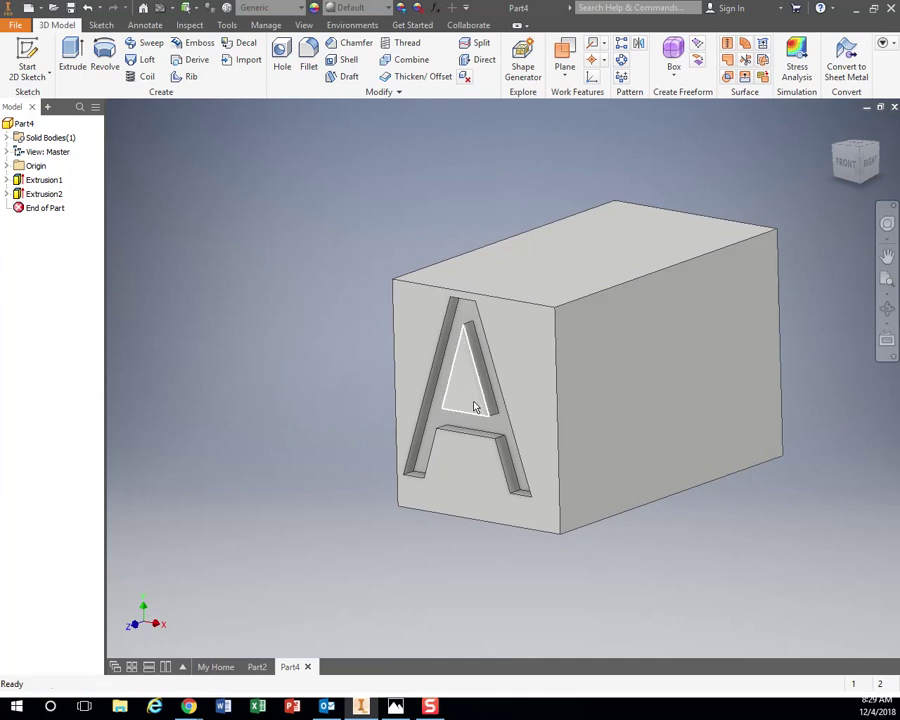
# Replace the shallow engraving with an A cut using All extents, inspect it, then undo it
pyautogui.hotkey('ctrl', 'z')
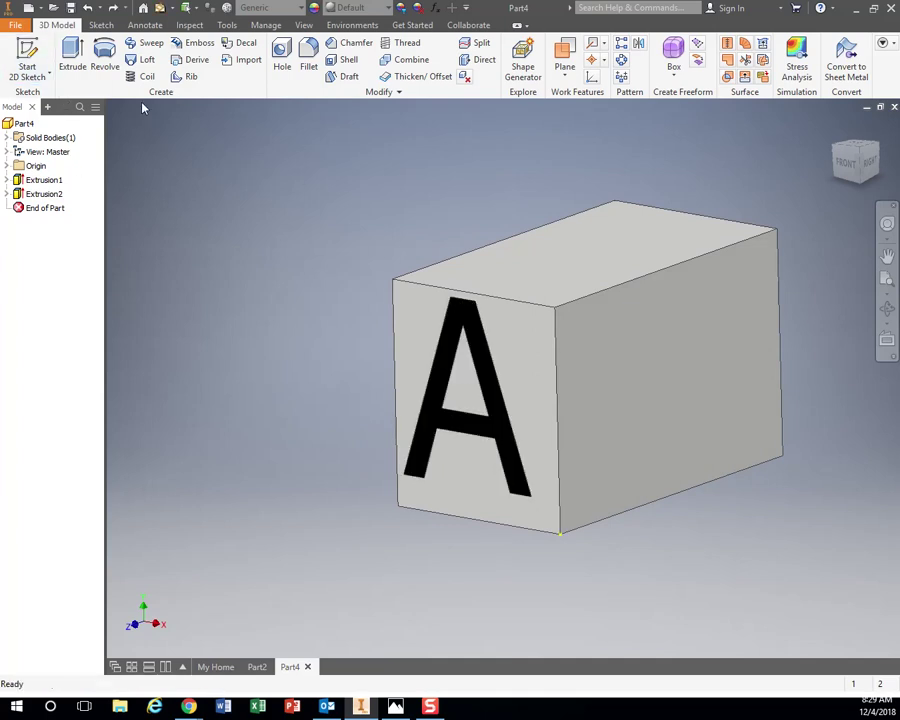
pyautogui.click(72, 55)
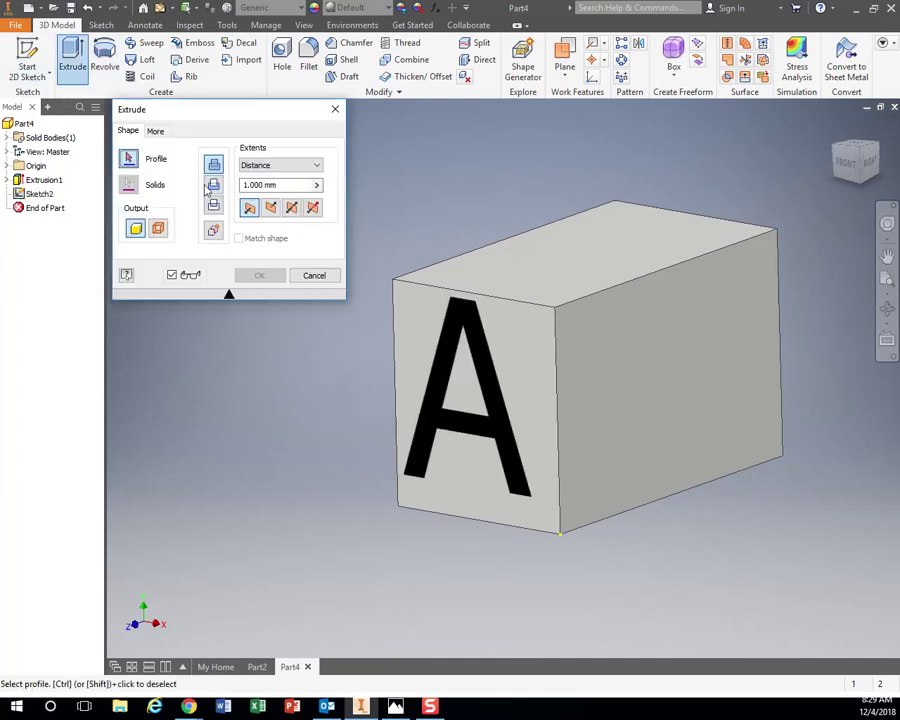
pyautogui.click(452, 386)
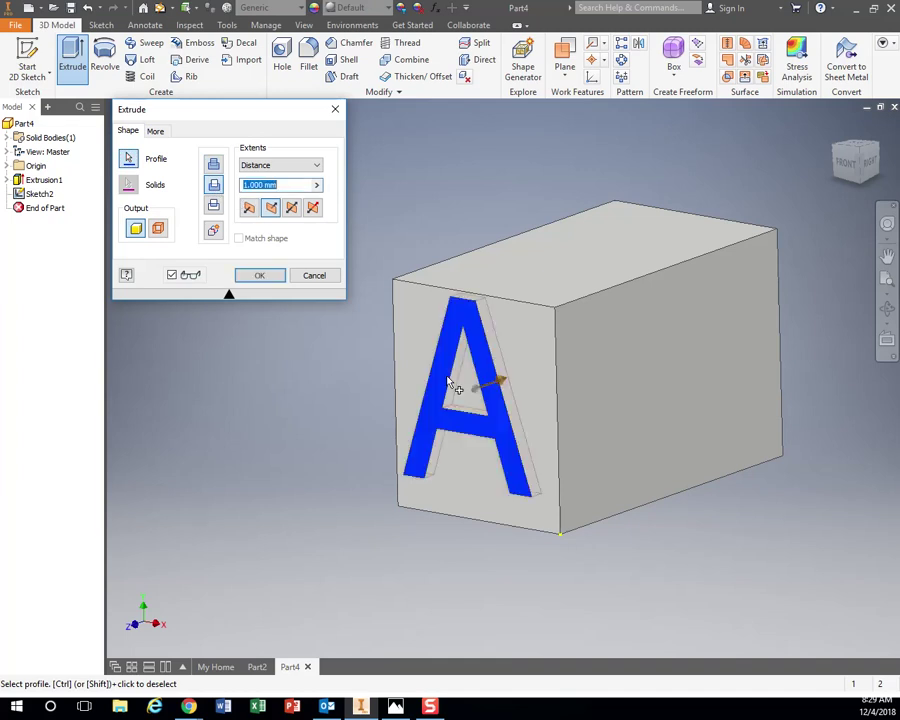
pyautogui.click(317, 167)
pyautogui.click(255, 211)
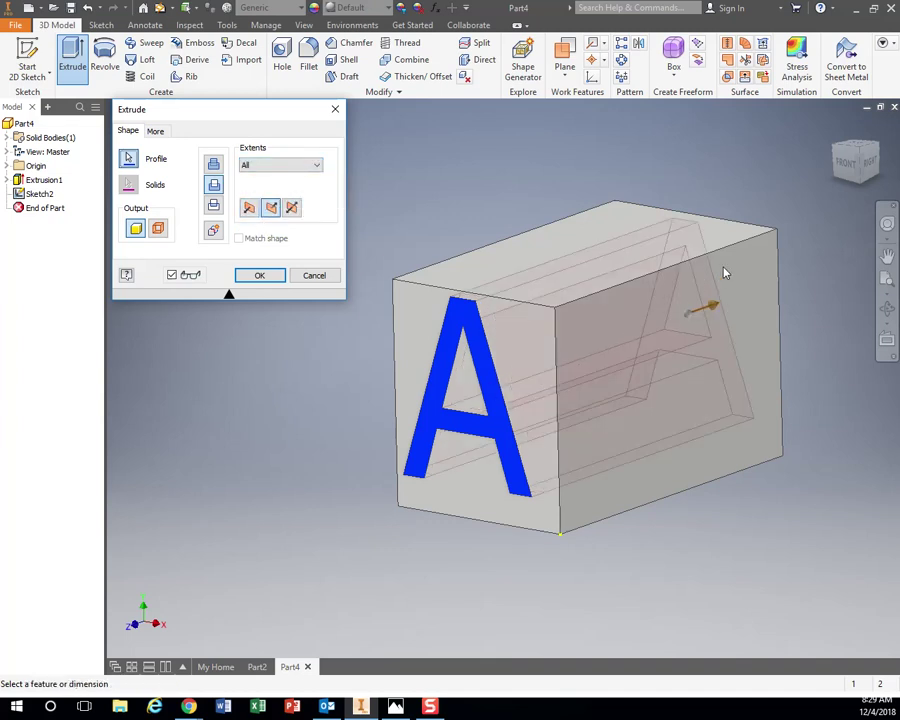
pyautogui.click(260, 276)
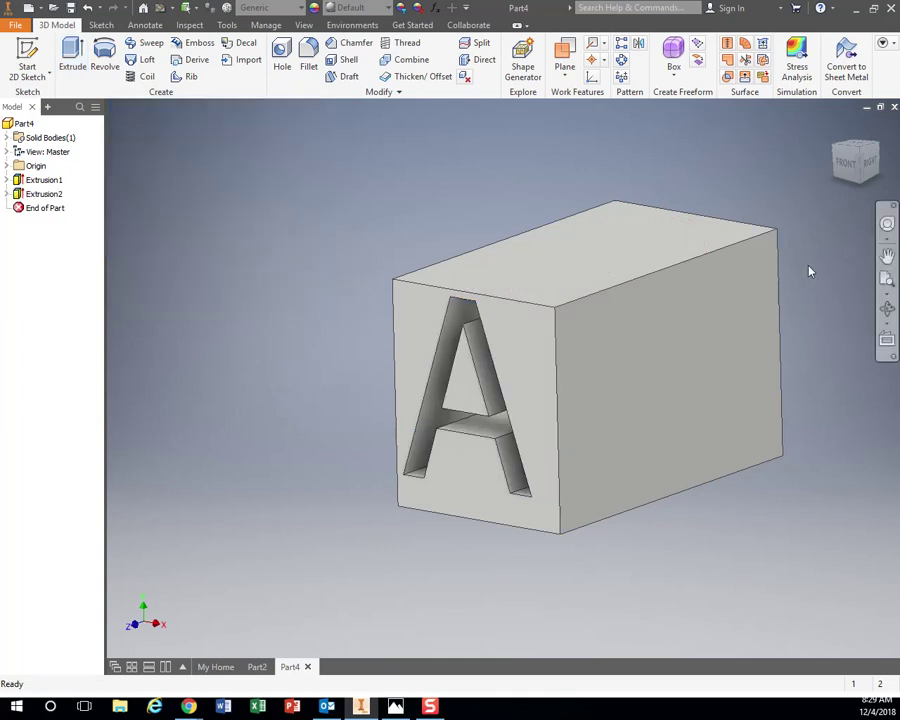
pyautogui.keyDown('shift'); pyautogui.moveTo(565, 423); pyautogui.dragTo(605, 432, button='middle'); pyautogui.keyUp('shift')
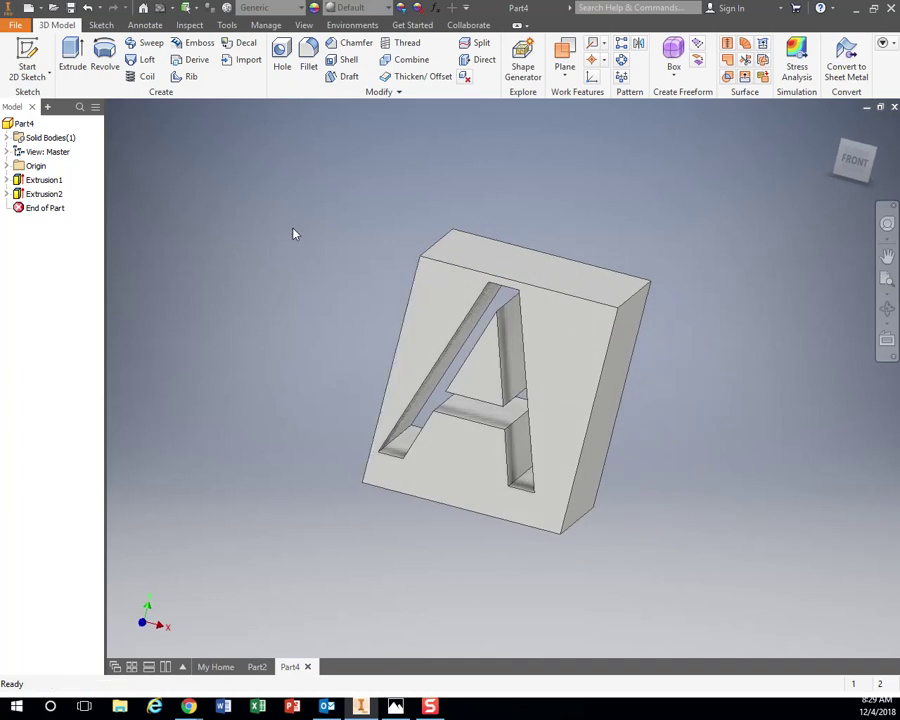
pyautogui.click(87, 7)
# Extrude the A profile as an Intersect with All extents, leaving an A-shaped solid
pyautogui.keyDown('shift'); pyautogui.moveTo(548, 346); pyautogui.dragTo(480, 340, button='middle'); pyautogui.keyUp('shift')
pyautogui.click(72, 55)
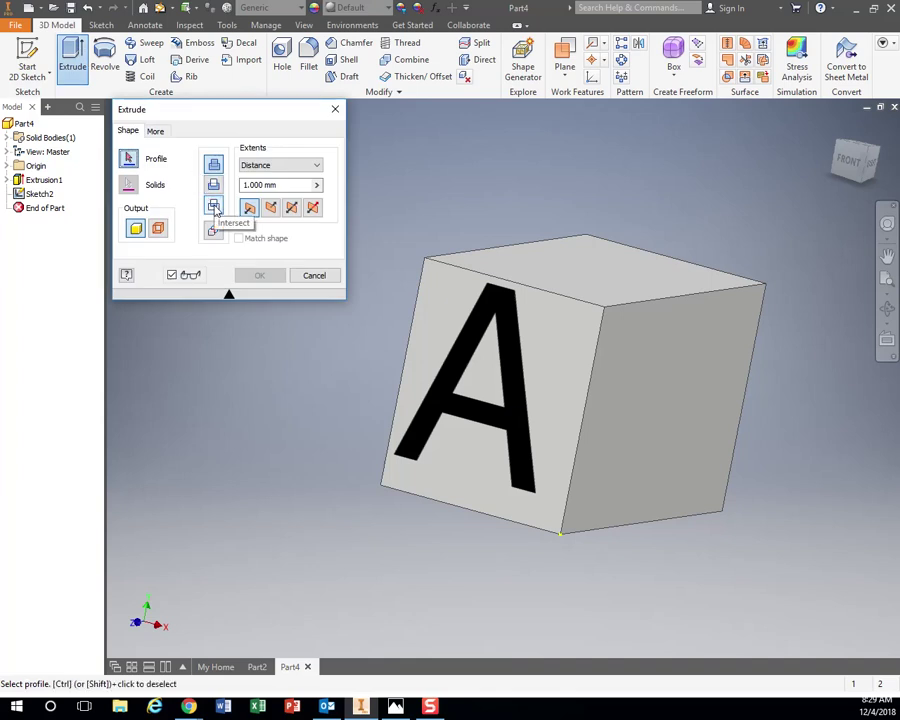
pyautogui.click(456, 372)
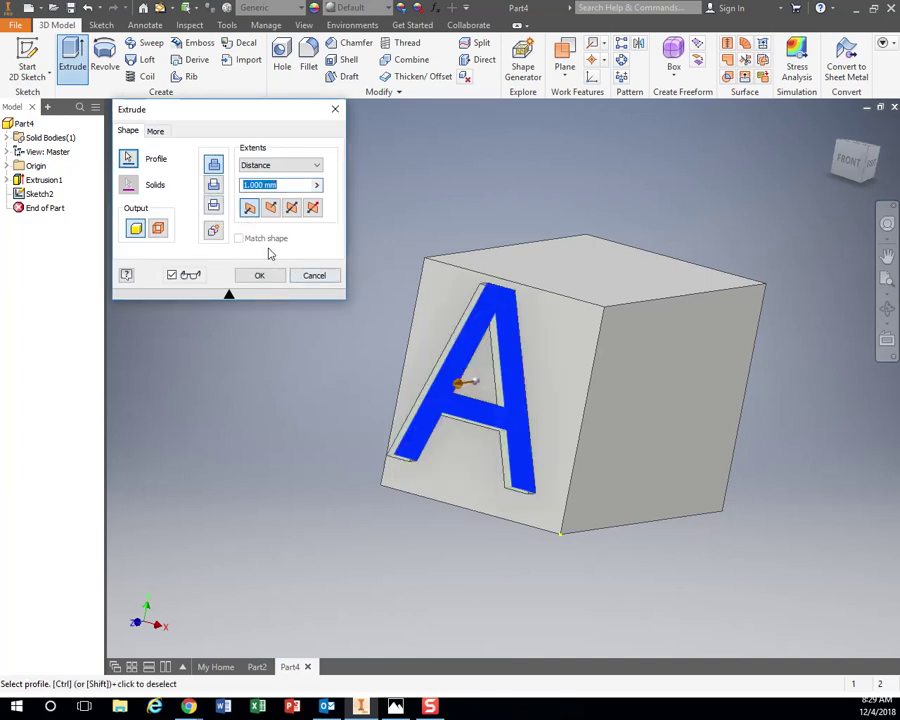
pyautogui.keyDown('shift'); pyautogui.moveTo(622, 415); pyautogui.dragTo(355, 297, button='middle'); pyautogui.keyUp('shift')
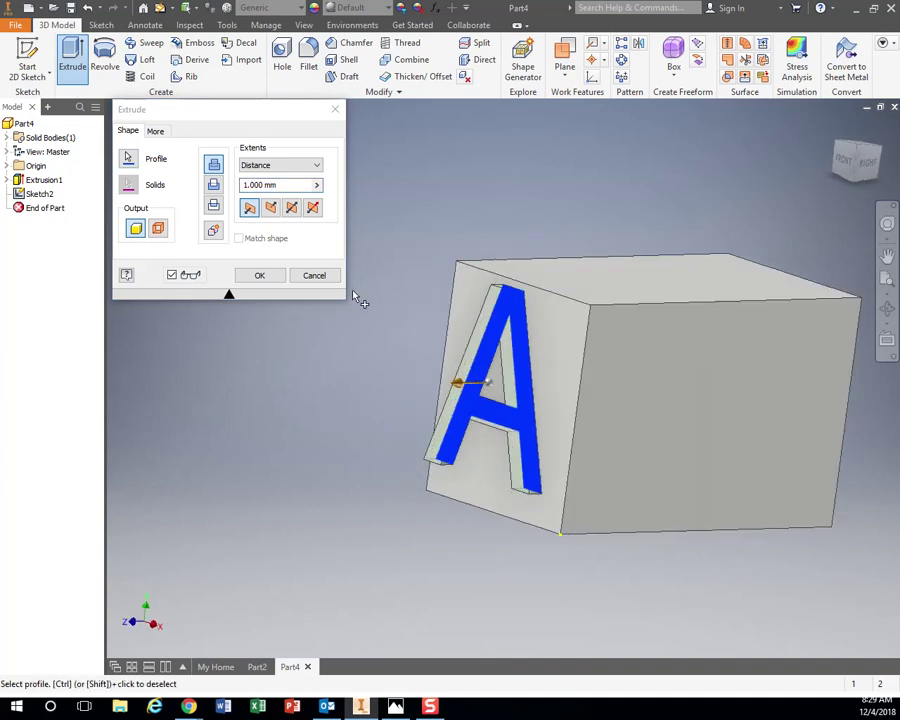
pyautogui.click(213, 205)
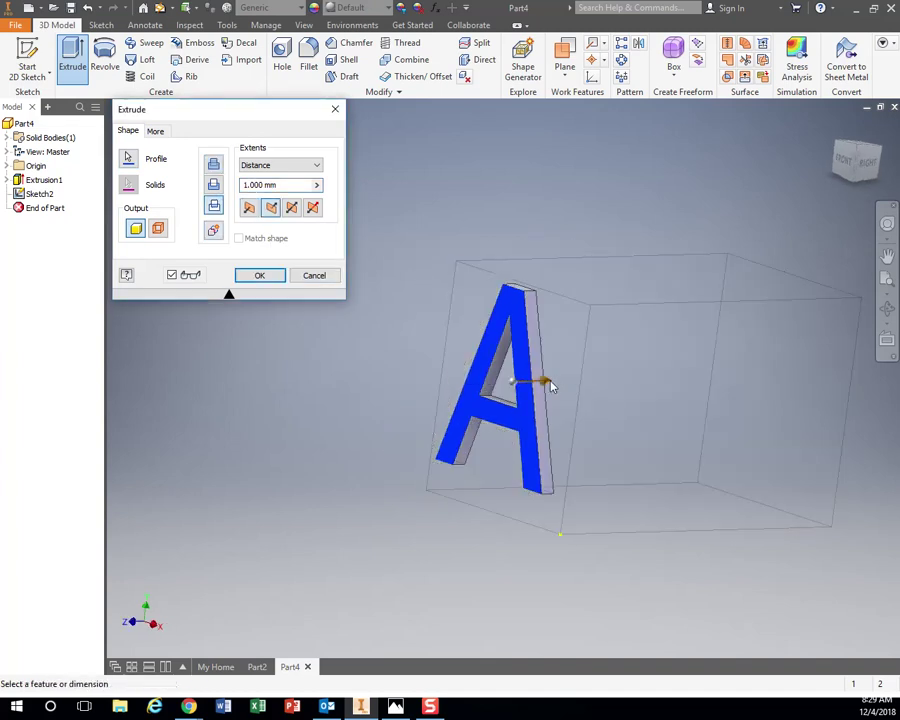
pyautogui.moveTo(551, 387); pyautogui.dragTo(688, 378)
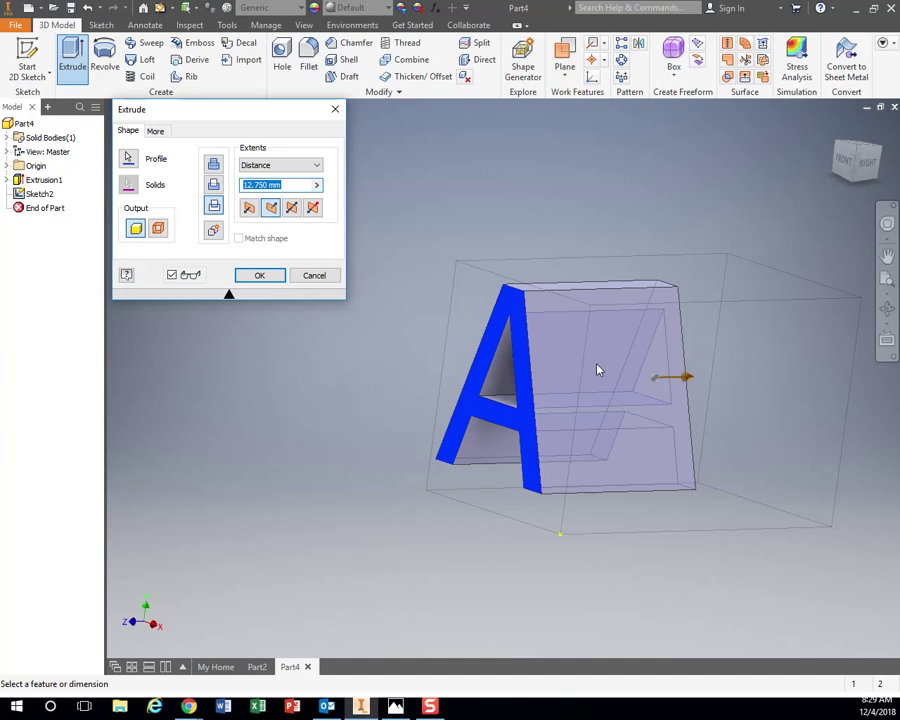
pyautogui.click(316, 165)
pyautogui.click(266, 207)
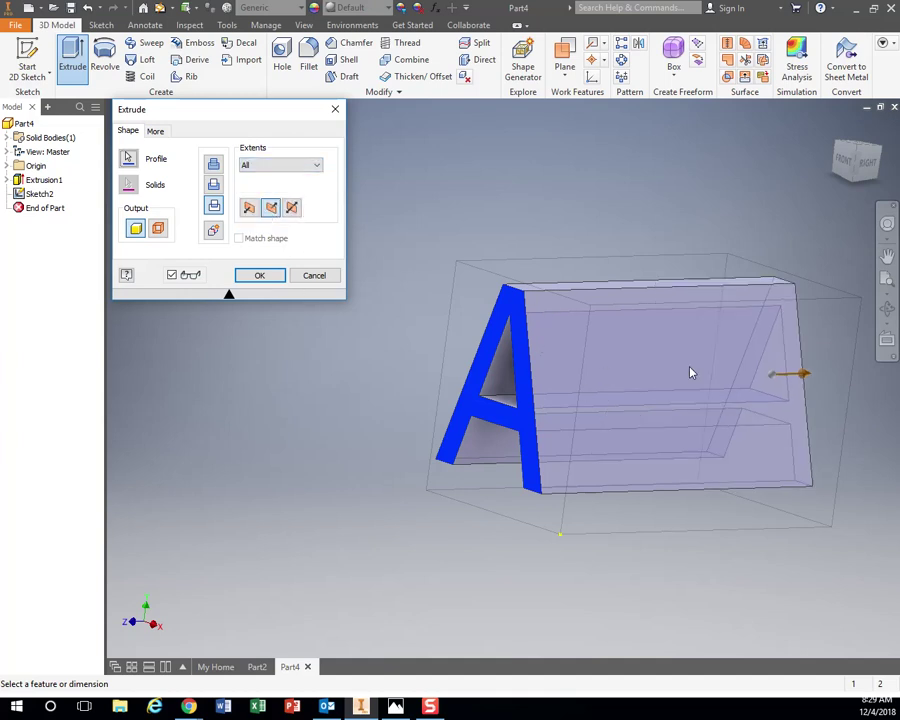
pyautogui.click(257, 275)
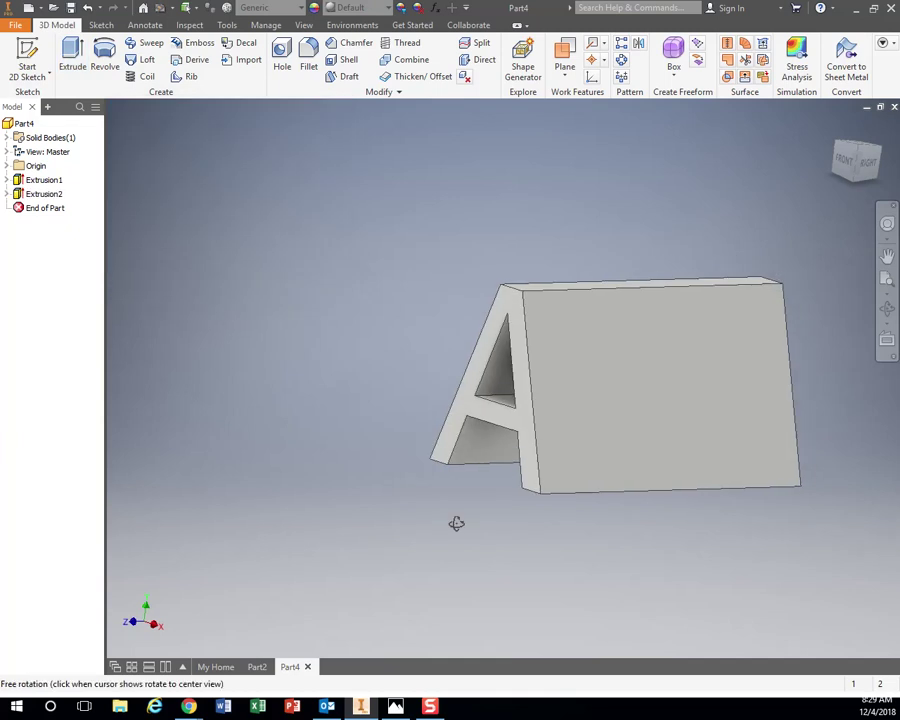
# Inspect the A-shaped solid, then undo it to restore the block with its flat A sketch
pyautogui.moveTo(454, 520)
pyautogui.keyDown('shift'); pyautogui.mouseDown(button='middle')
pyautogui.moveTo(554, 528)
pyautogui.moveTo(460, 527)
pyautogui.mouseUp(button='middle'); pyautogui.keyUp('shift')
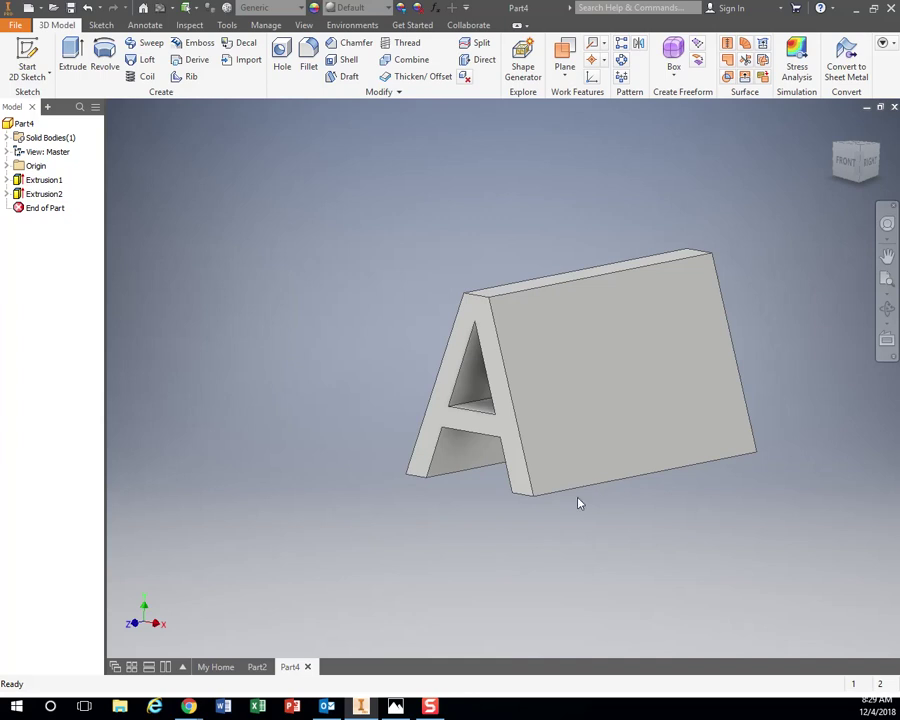
pyautogui.keyDown('shift'); pyautogui.moveTo(578, 503); pyautogui.dragTo(525, 543, button='middle'); pyautogui.keyUp('shift')
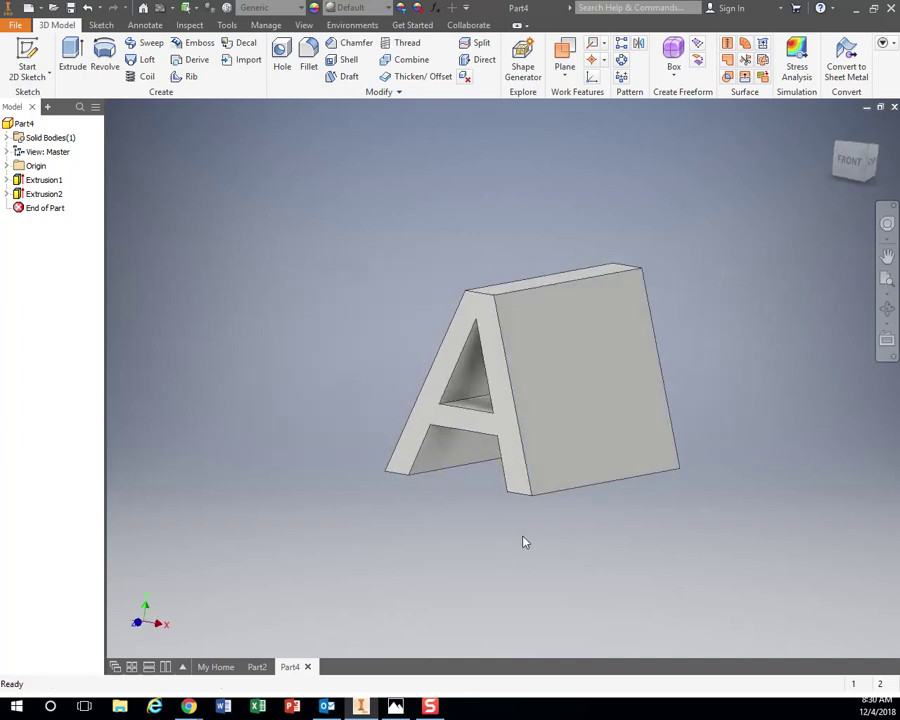
pyautogui.hotkey('ctrl', 'z')
pyautogui.keyDown('shift'); pyautogui.moveTo(692, 503); pyautogui.dragTo(678, 470, button='middle'); pyautogui.keyUp('shift')
pyautogui.keyDown('shift'); pyautogui.moveTo(614, 243); pyautogui.dragTo(816, 169, button='middle'); pyautogui.keyUp('shift')
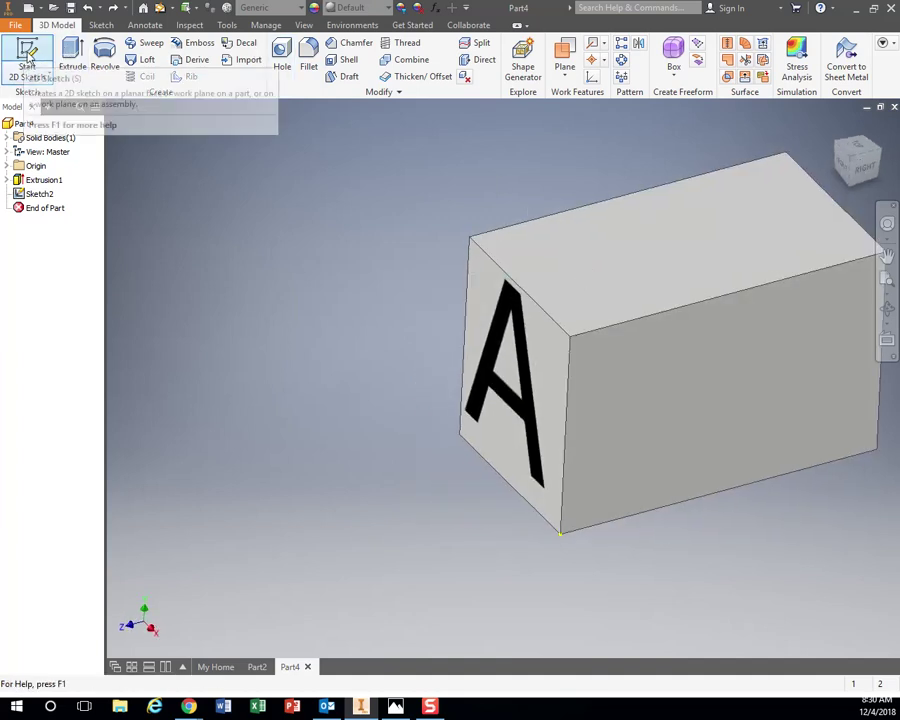
# Place '123' text in a new sketch on the block's long side face
pyautogui.click(27, 60)
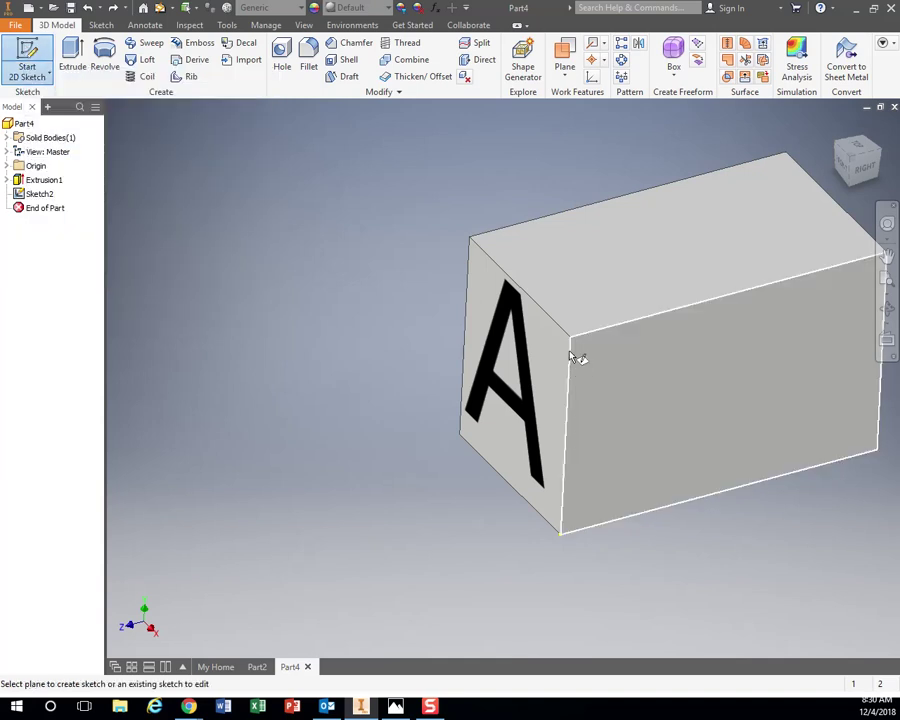
pyautogui.click(630, 403)
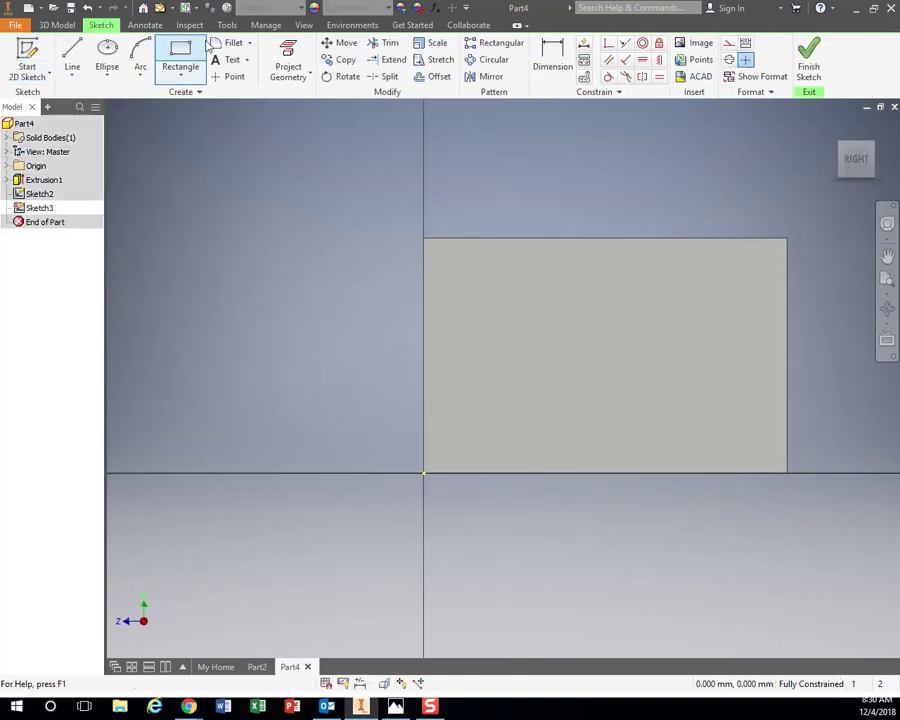
pyautogui.click(229, 59)
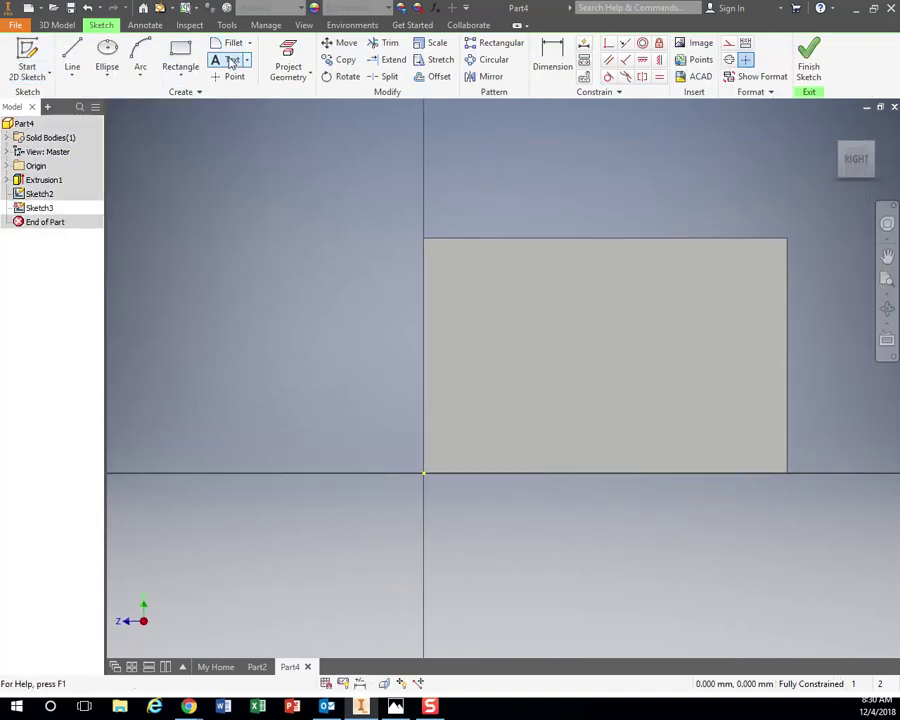
pyautogui.click(451, 271)
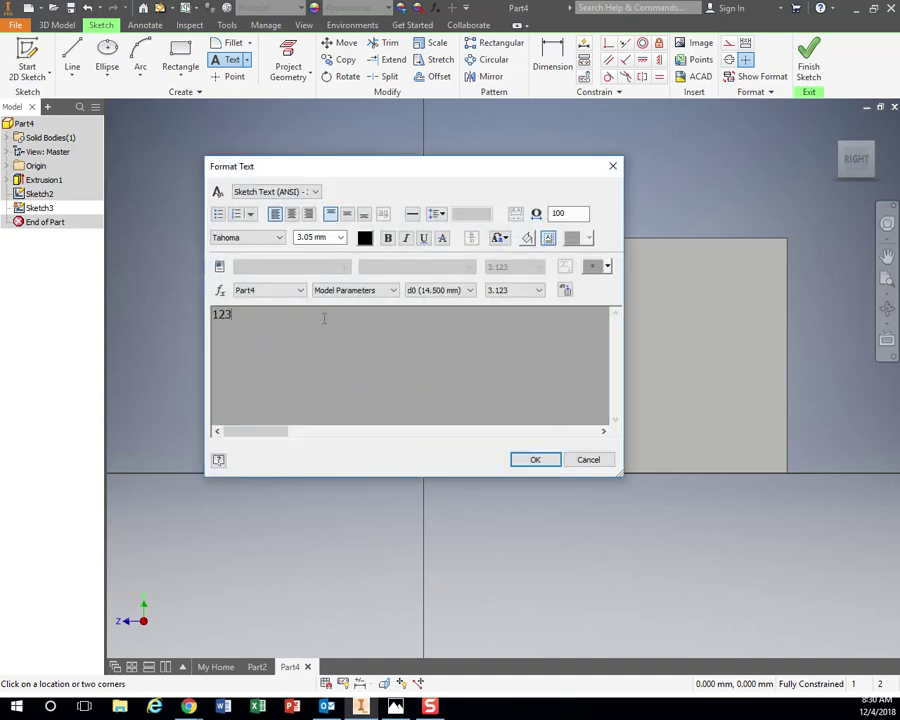
pyautogui.click(535, 459)
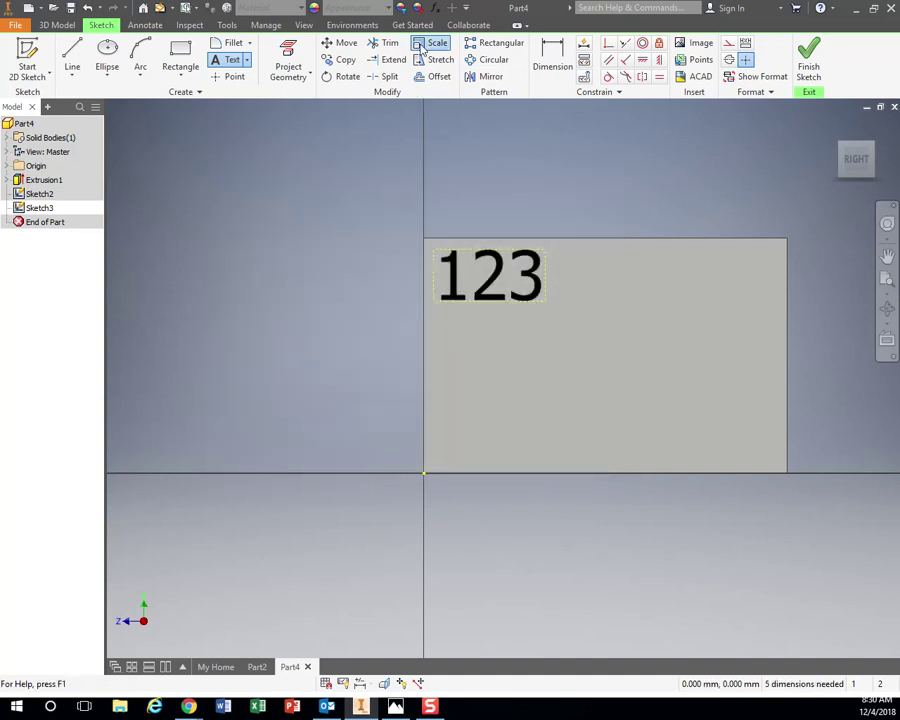
# Scale the 123 text up from its top-left corner to fill the side face
pyautogui.click(436, 43)
pyautogui.click(450, 286)
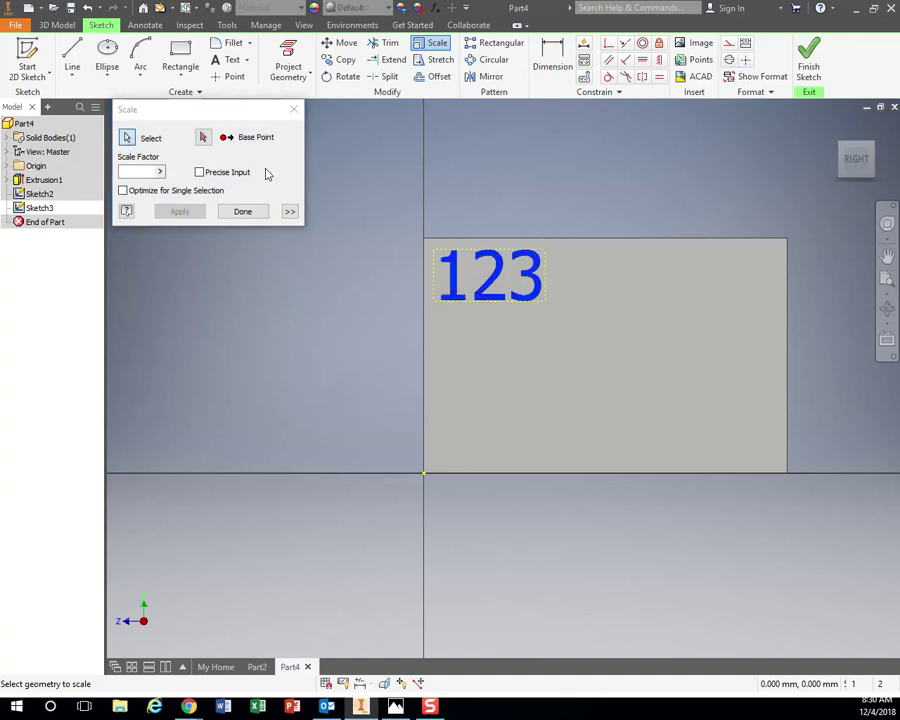
pyautogui.click(204, 137)
pyautogui.click(433, 250)
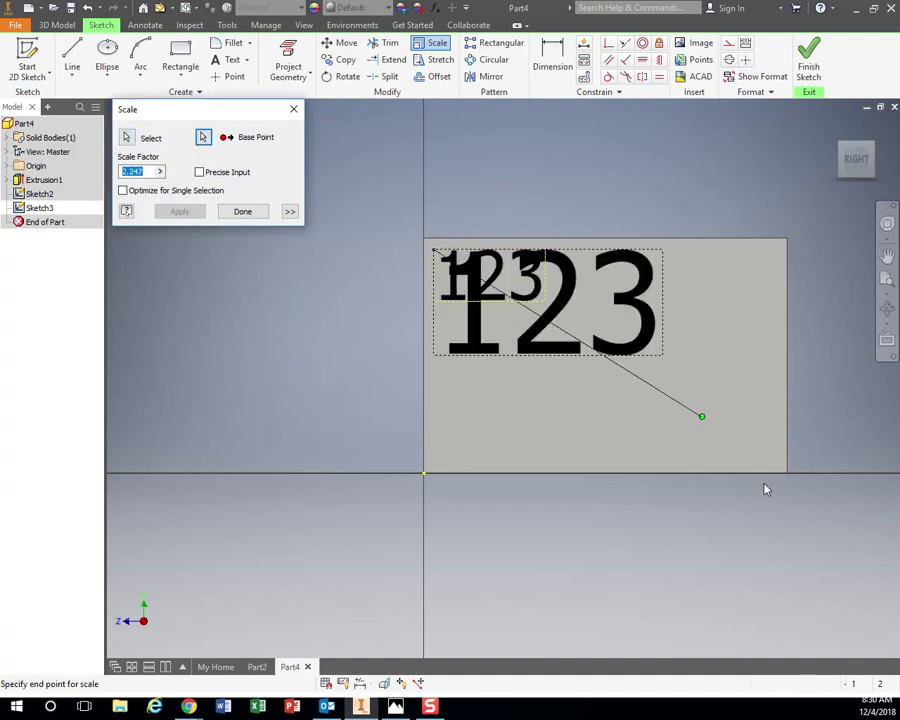
pyautogui.click(797, 567)
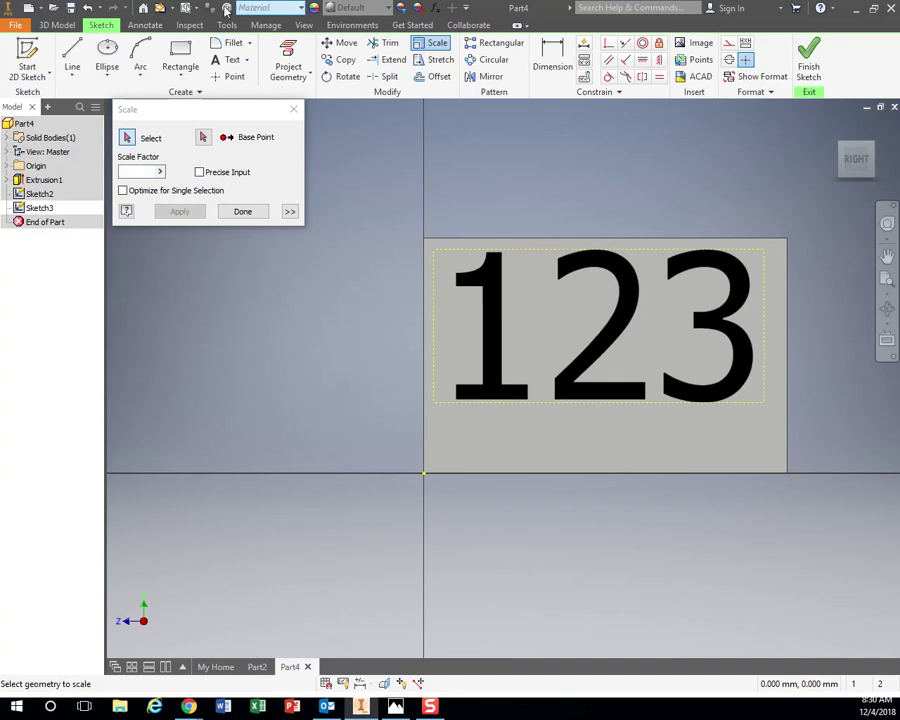
pyautogui.click(242, 211)
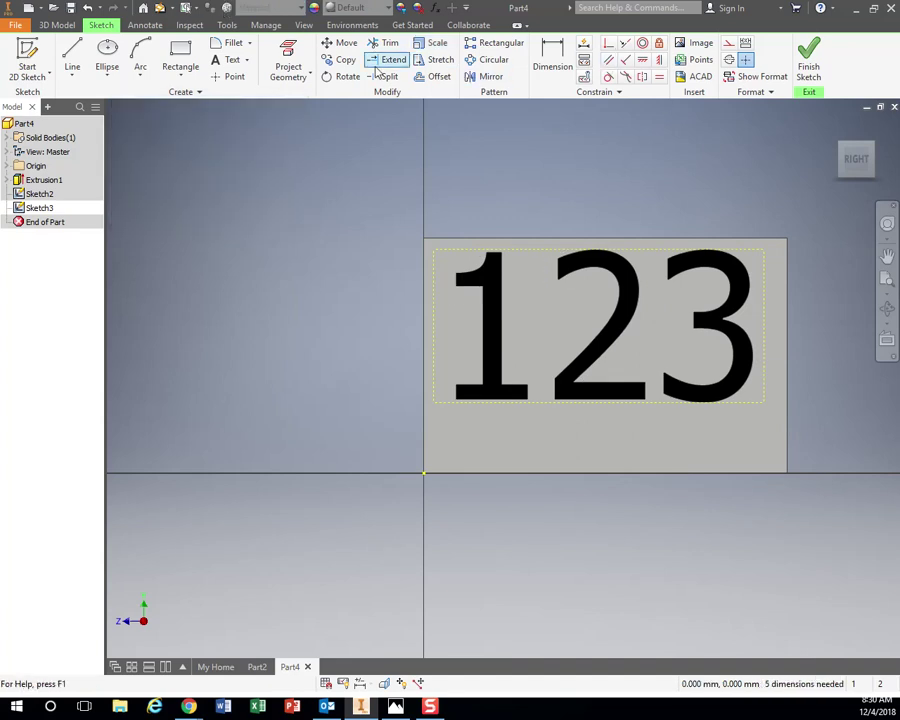
# Move the 123 text slightly lower on the face
pyautogui.click(345, 44)
pyautogui.click(490, 296)
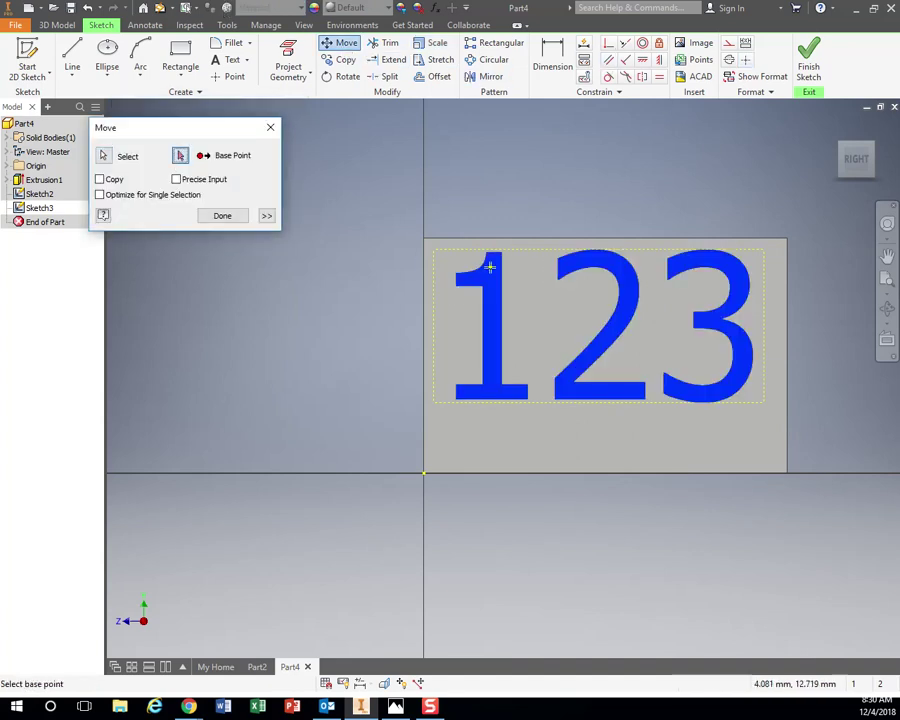
pyautogui.click(434, 241)
pyautogui.click(434, 267)
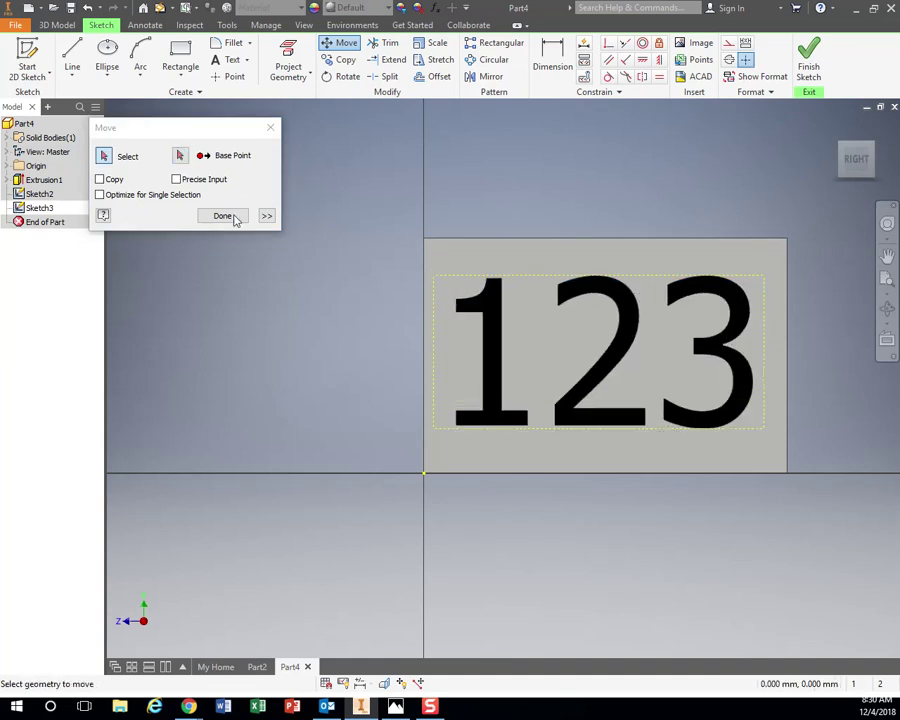
pyautogui.click(232, 215)
pyautogui.keyDown('shift'); pyautogui.moveTo(390, 452); pyautogui.dragTo(442, 452, button='middle'); pyautogui.keyUp('shift')
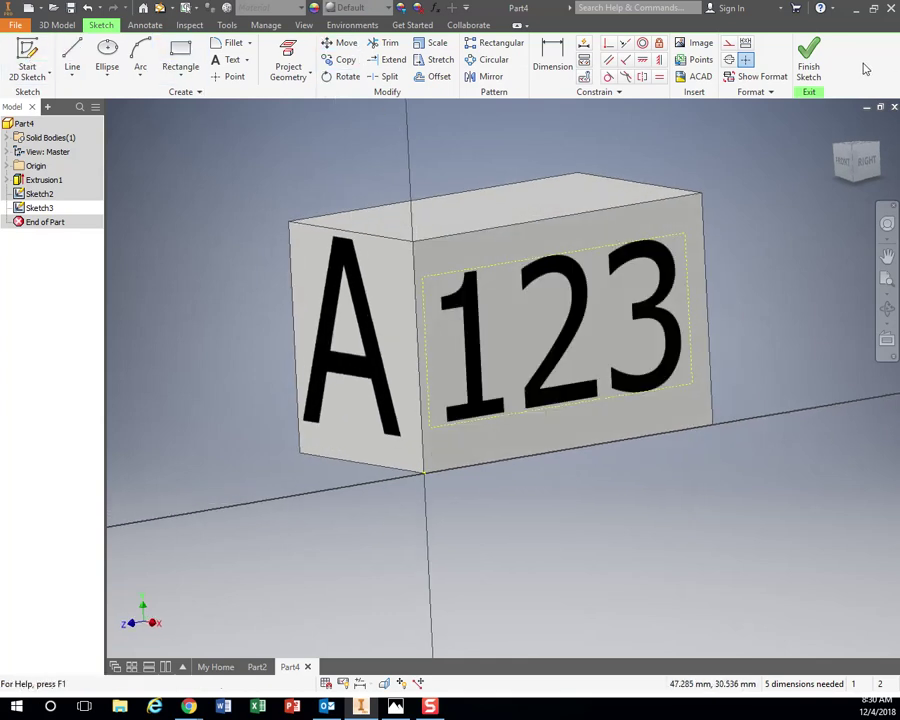
# Finish the 123 sketch and intersect-extrude the A profile with All extents into an A-shaped solid
pyautogui.click(808, 60)
pyautogui.click(72, 58)
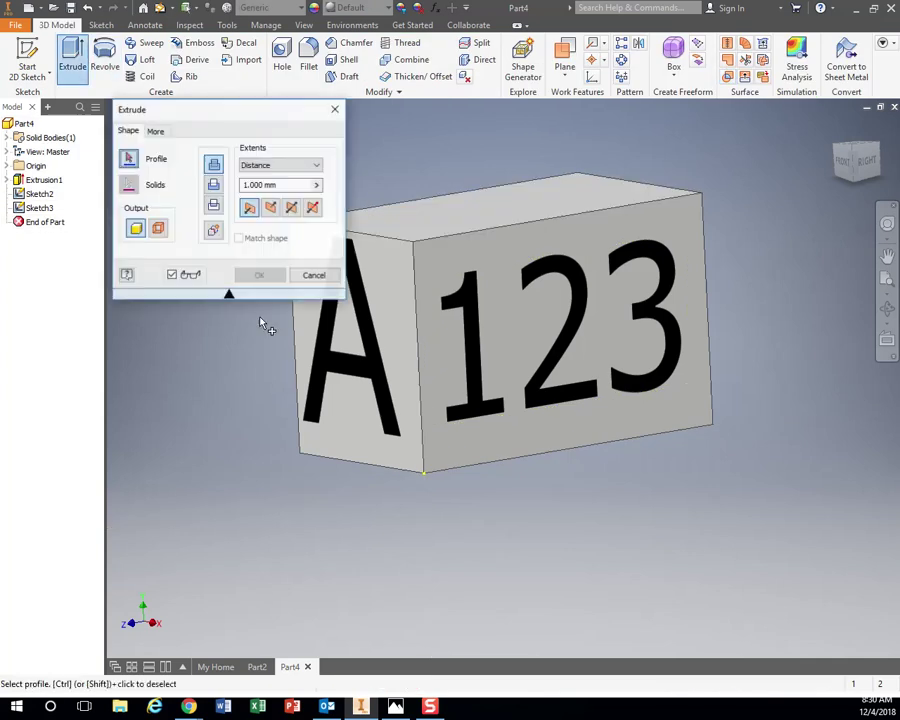
pyautogui.click(386, 372)
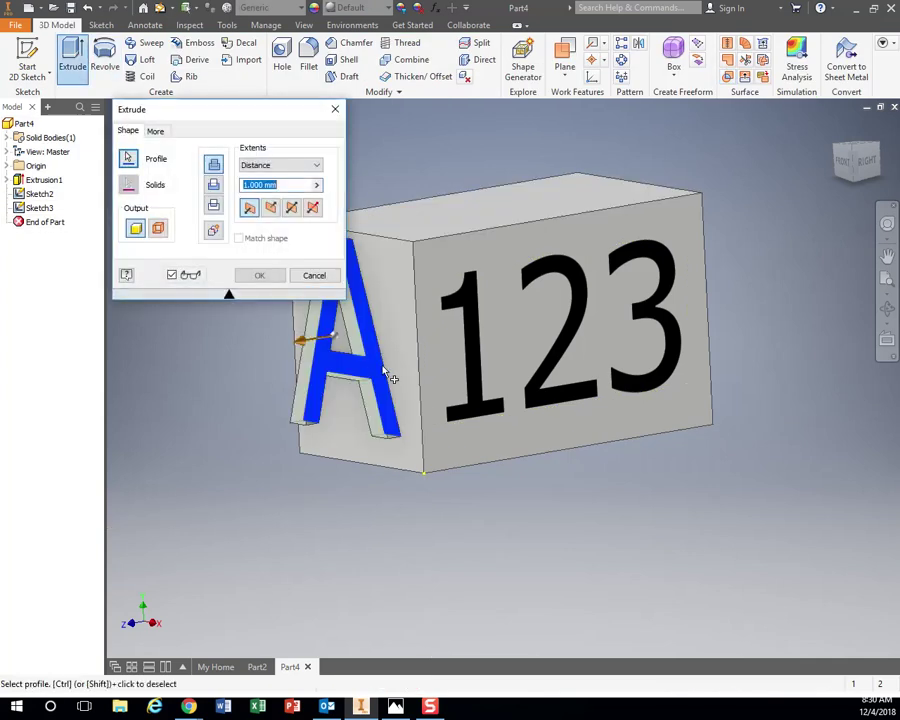
pyautogui.click(213, 206)
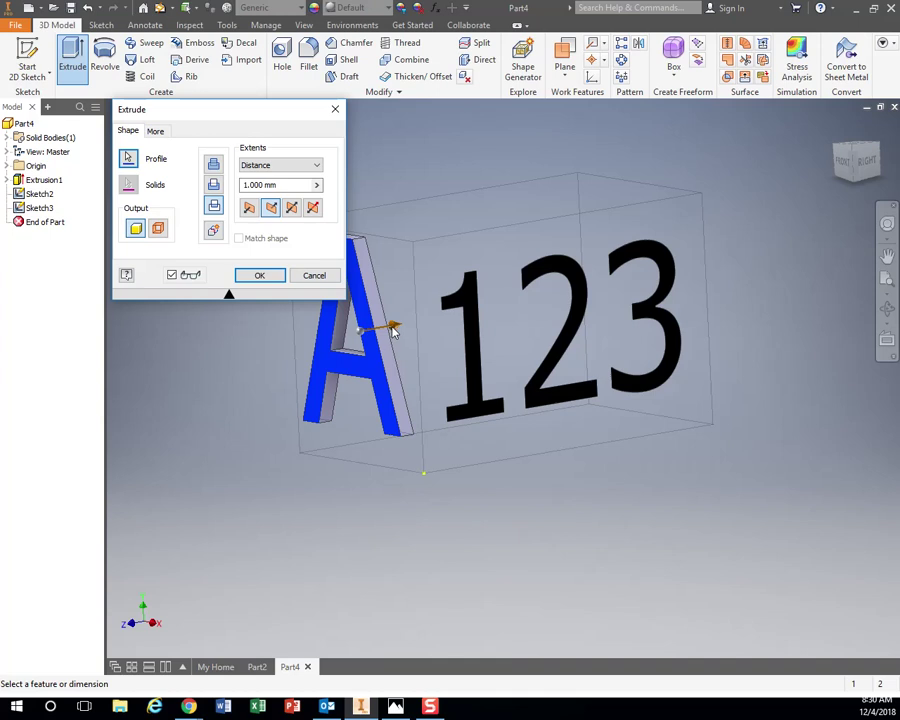
pyautogui.click(290, 165)
pyautogui.click(265, 214)
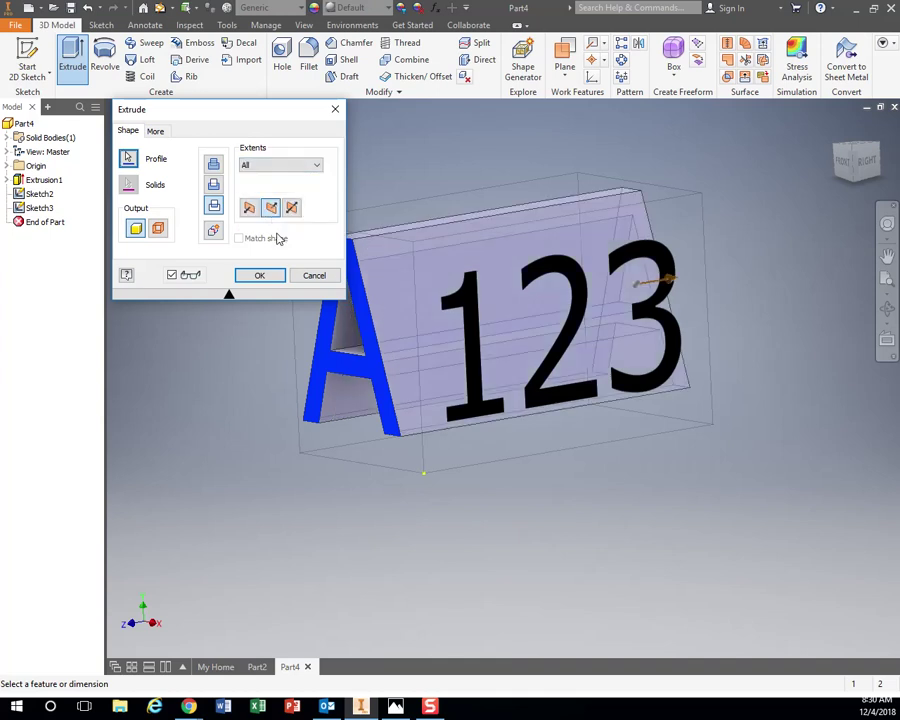
pyautogui.press('Return')
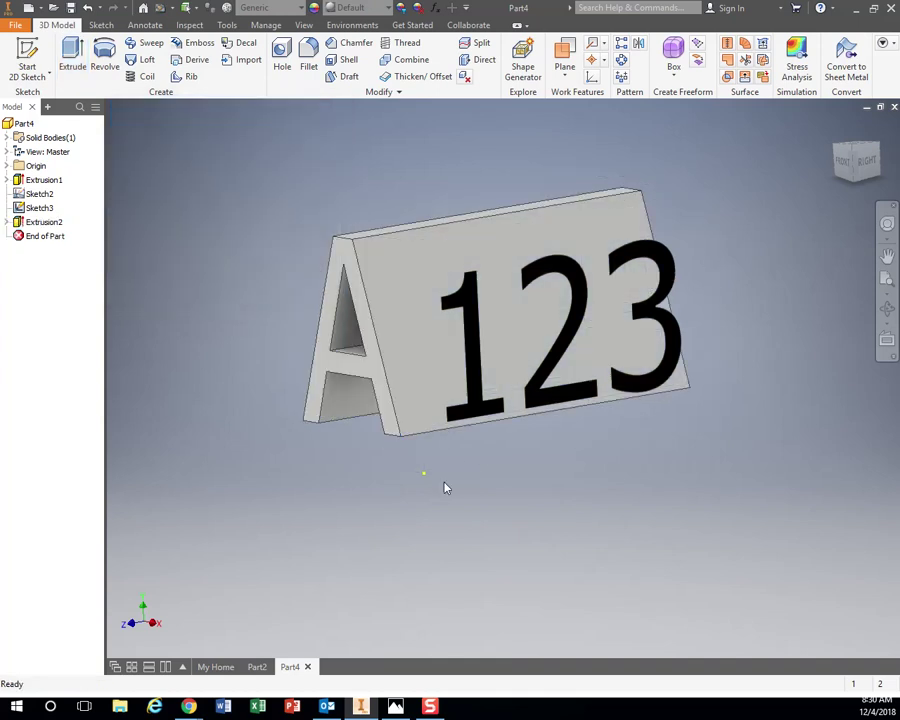
pyautogui.keyDown('shift'); pyautogui.moveTo(444, 486); pyautogui.dragTo(490, 483, button='middle'); pyautogui.keyUp('shift')
pyautogui.click(60, 45)
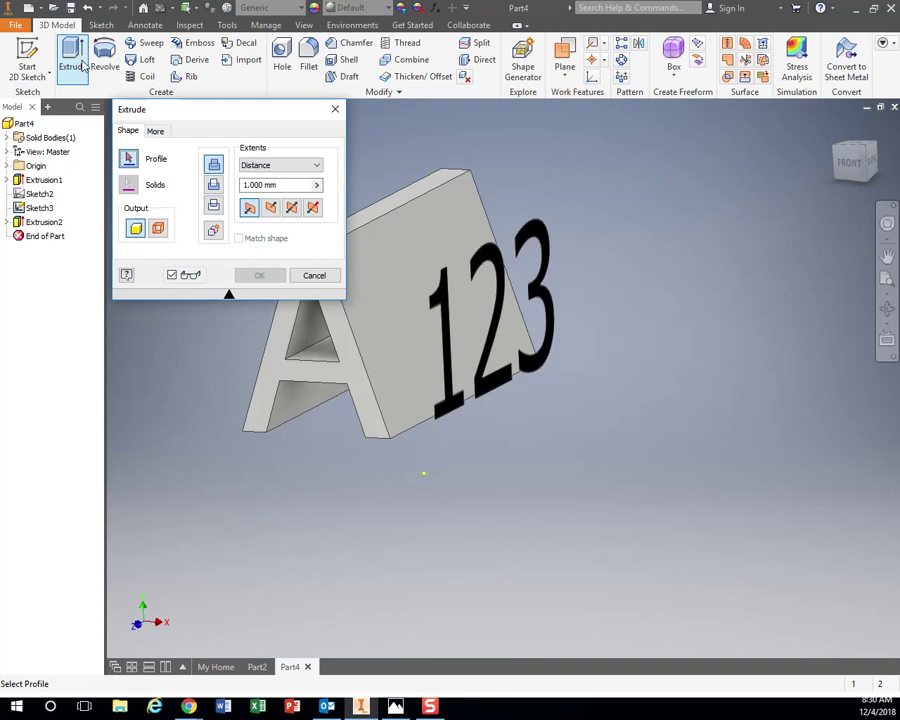
pyautogui.click(450, 342)
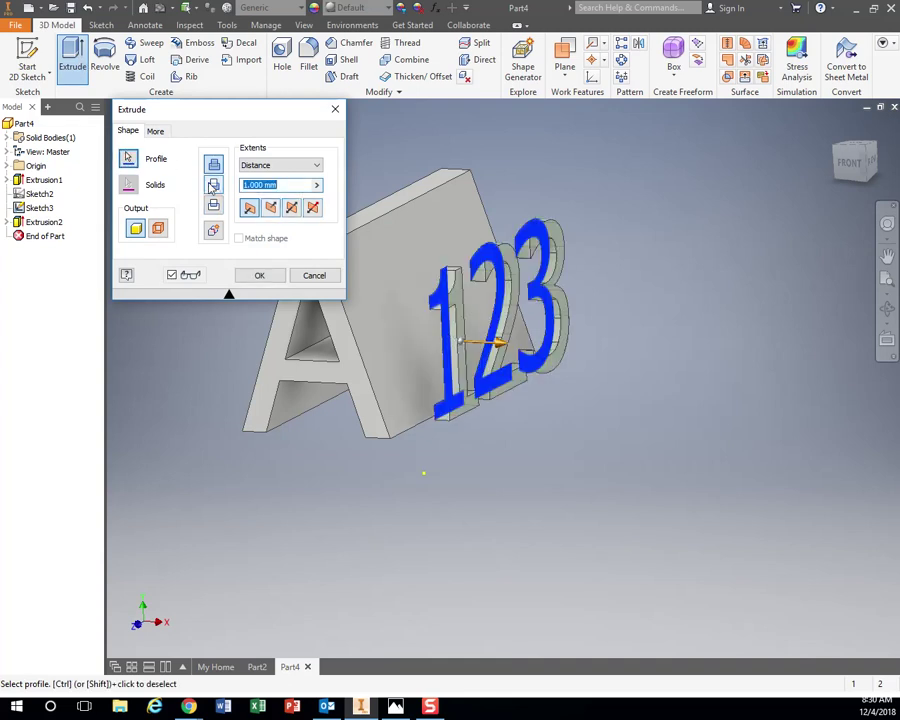
pyautogui.click(213, 186)
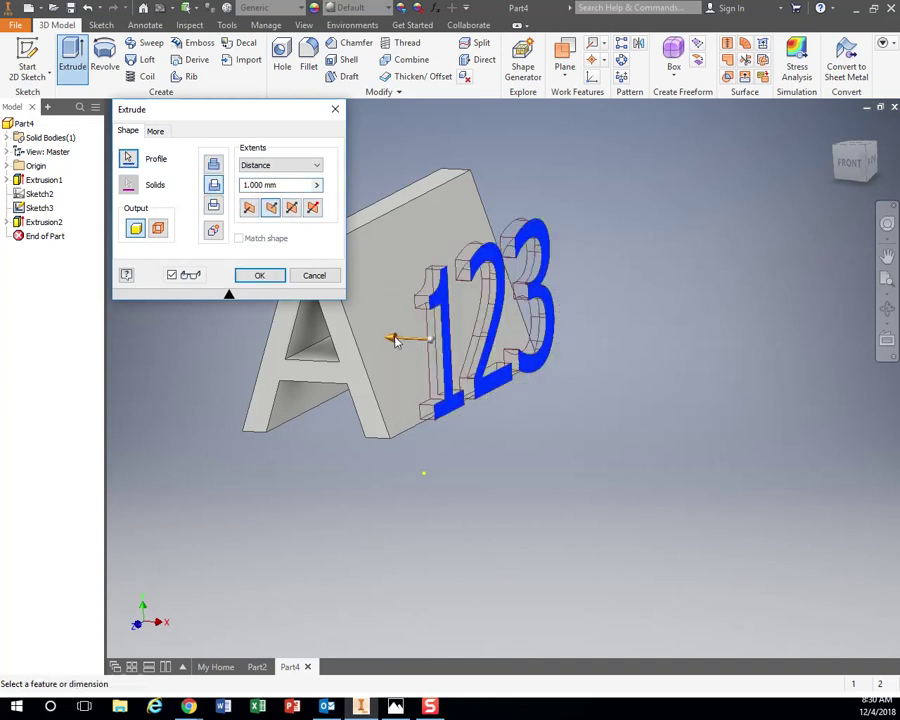
pyautogui.moveTo(395, 342); pyautogui.dragTo(180, 325)
pyautogui.click(305, 165)
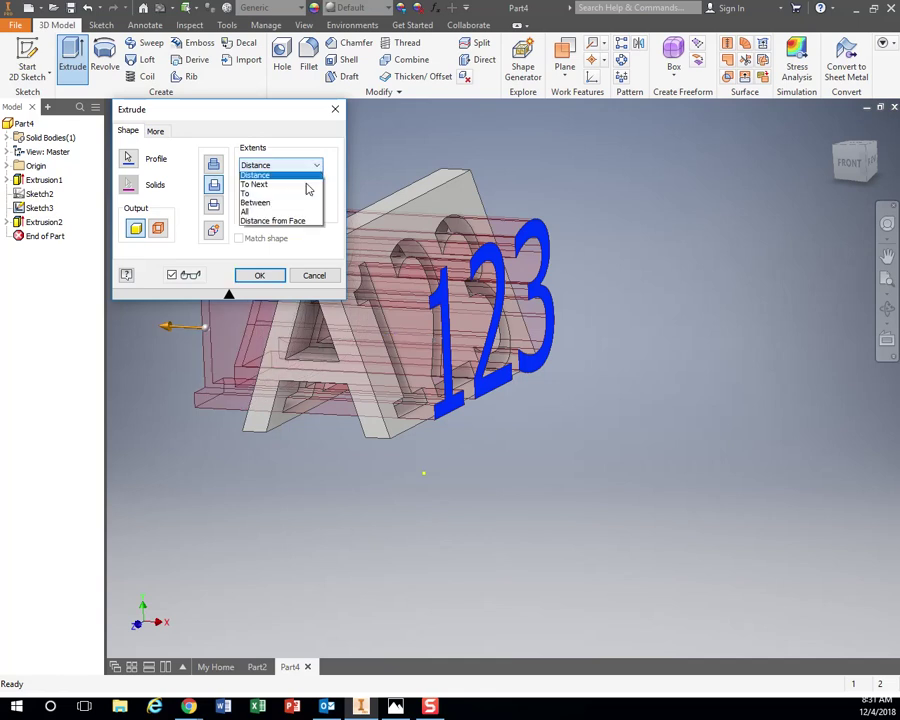
pyautogui.click(250, 211)
pyautogui.click(259, 275)
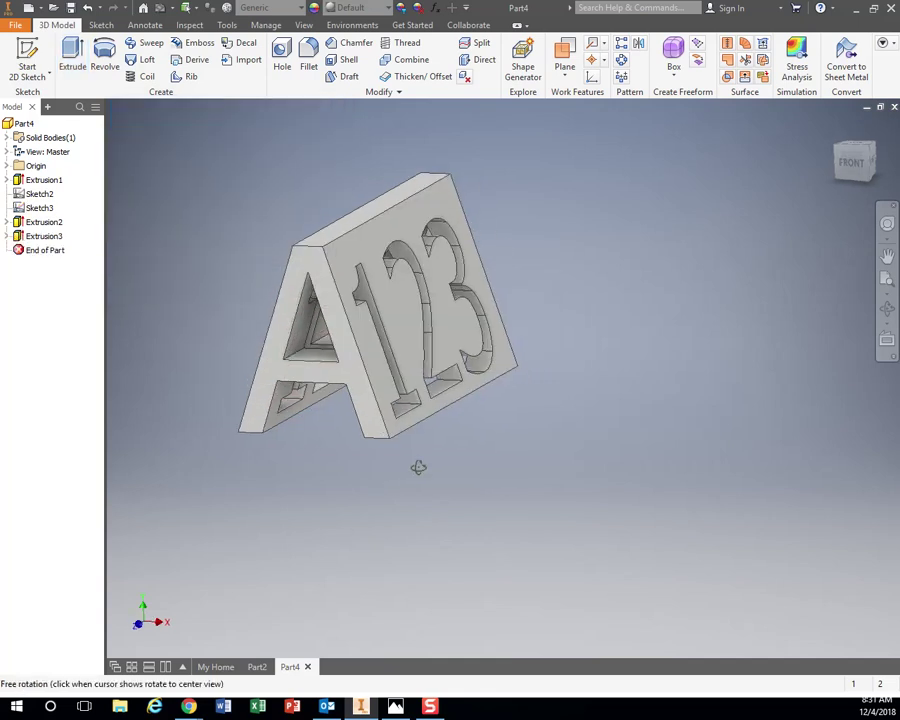
pyautogui.moveTo(418, 467)
pyautogui.mouseDown()
pyautogui.moveTo(428, 454)
pyautogui.moveTo(305, 460)
pyautogui.moveTo(313, 436)
pyautogui.moveTo(428, 476)
pyautogui.moveTo(408, 450)
pyautogui.mouseUp()
pyautogui.press('Escape')
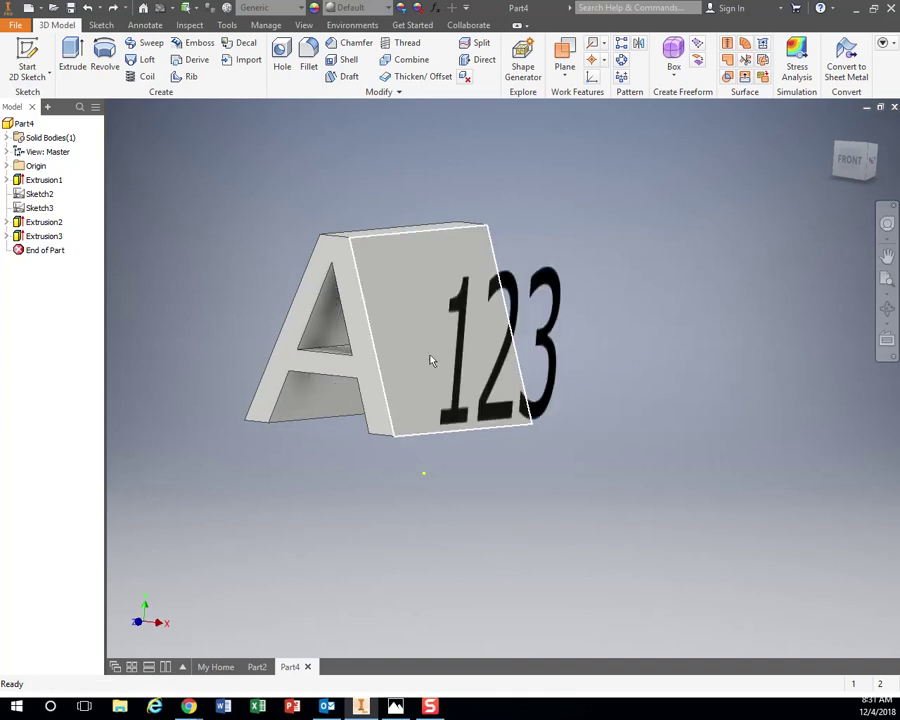
# Intersect-extrude the 123 profile with All extents into the A solid, then switch to Part2
pyautogui.click(71, 52)
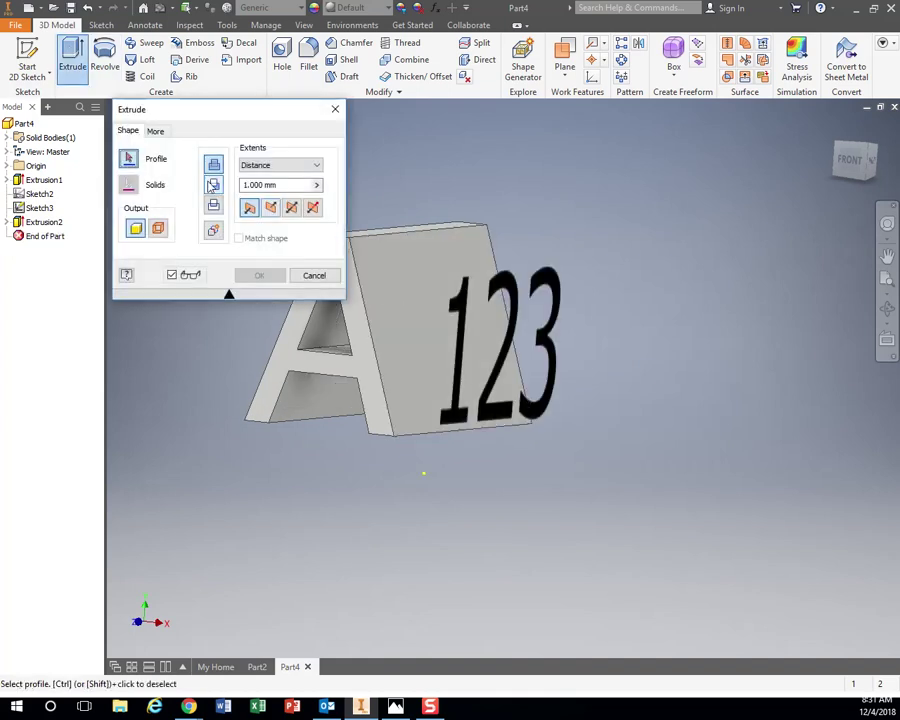
pyautogui.click(458, 312)
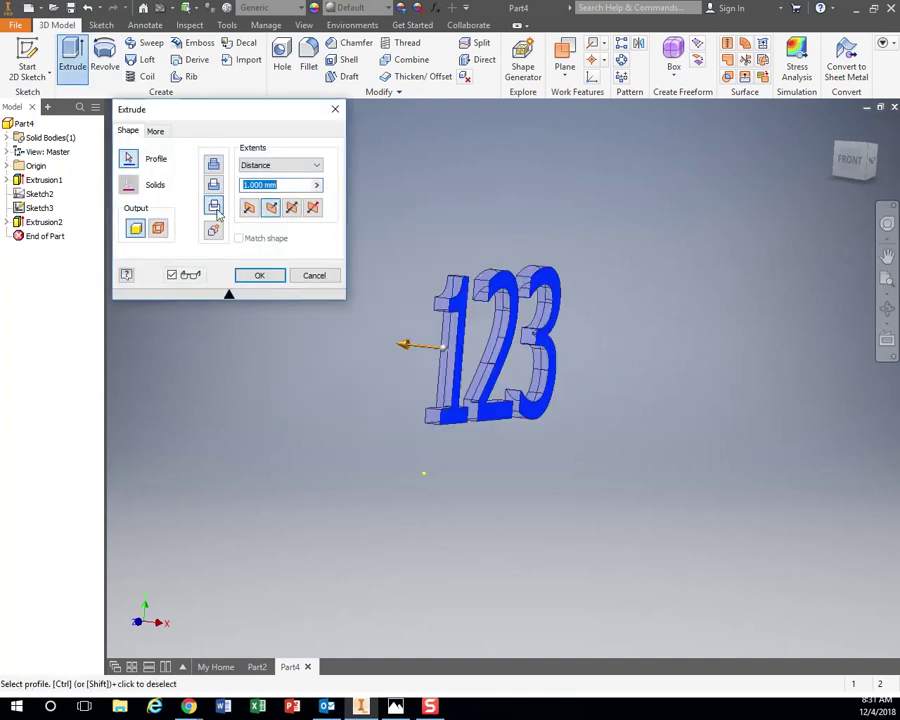
pyautogui.click(275, 165)
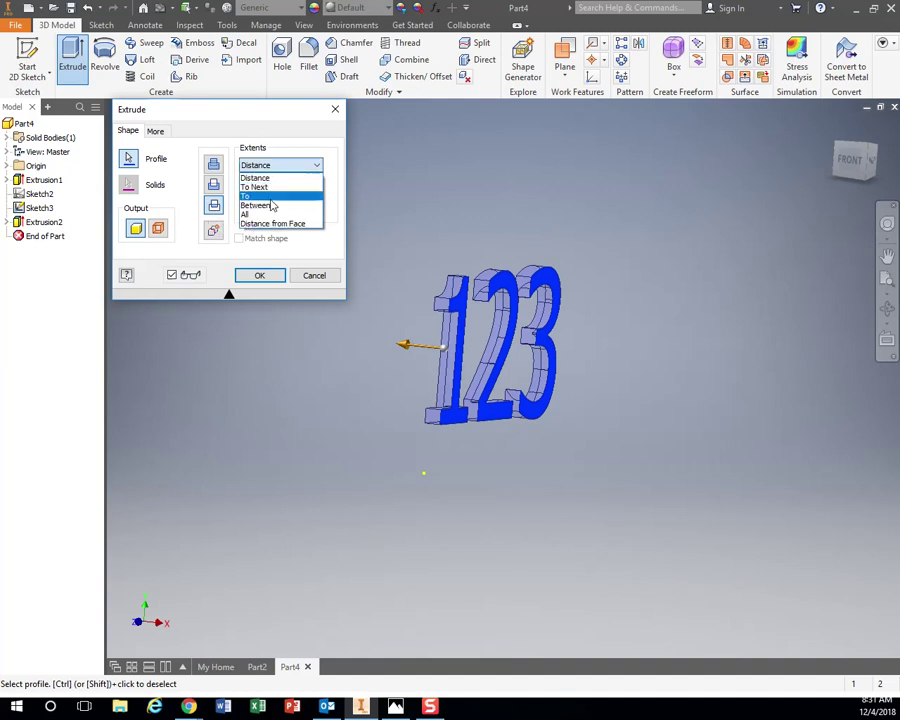
pyautogui.click(262, 210)
pyautogui.click(277, 282)
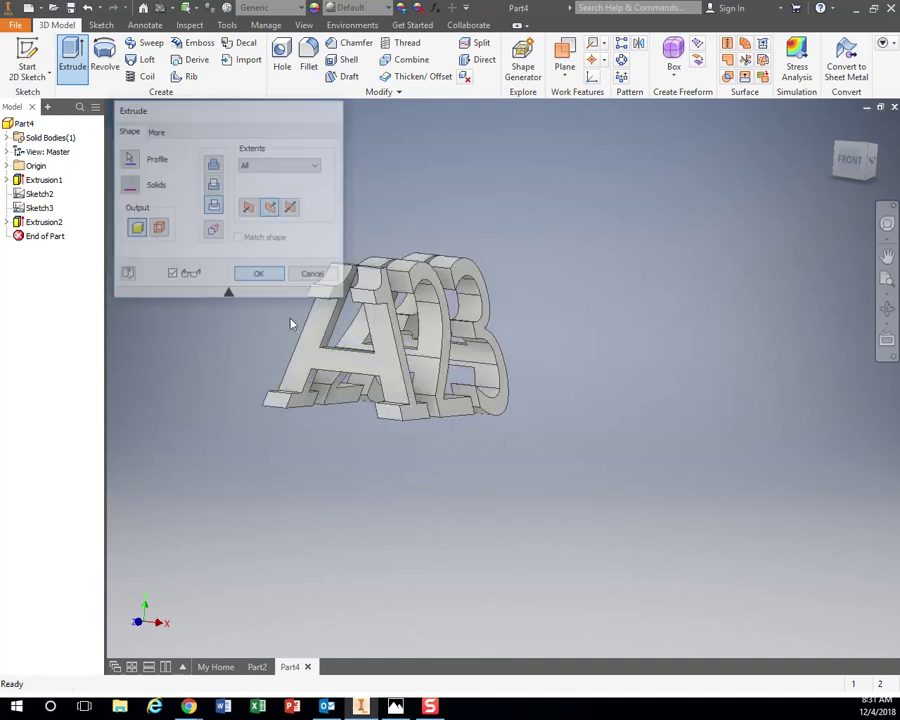
pyautogui.keyDown('shift'); pyautogui.moveTo(415, 513); pyautogui.dragTo(452, 509, button='middle'); pyautogui.keyUp('shift')
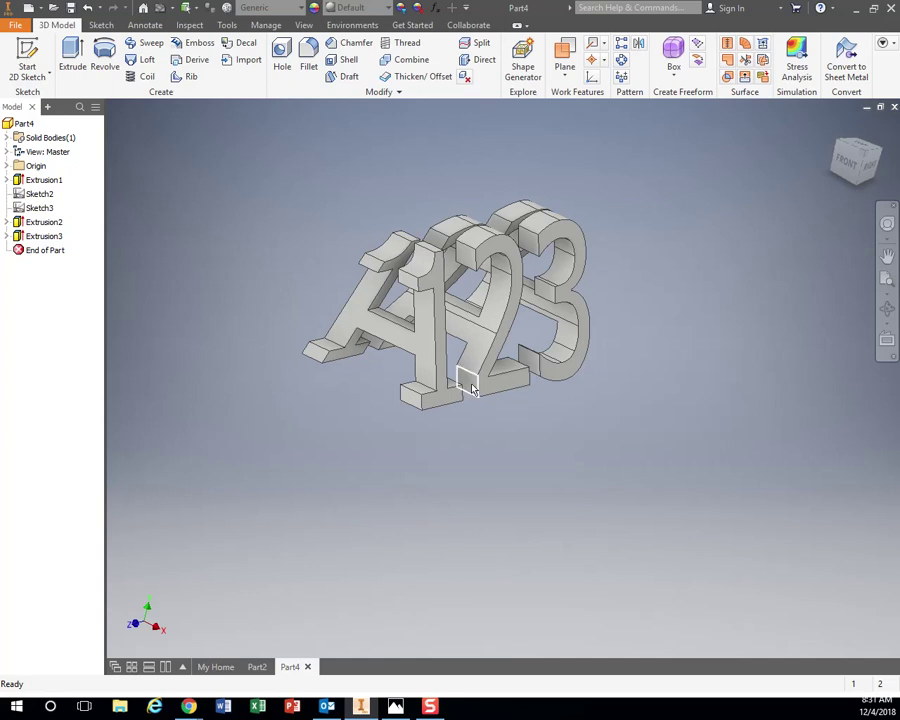
pyautogui.click(257, 667)
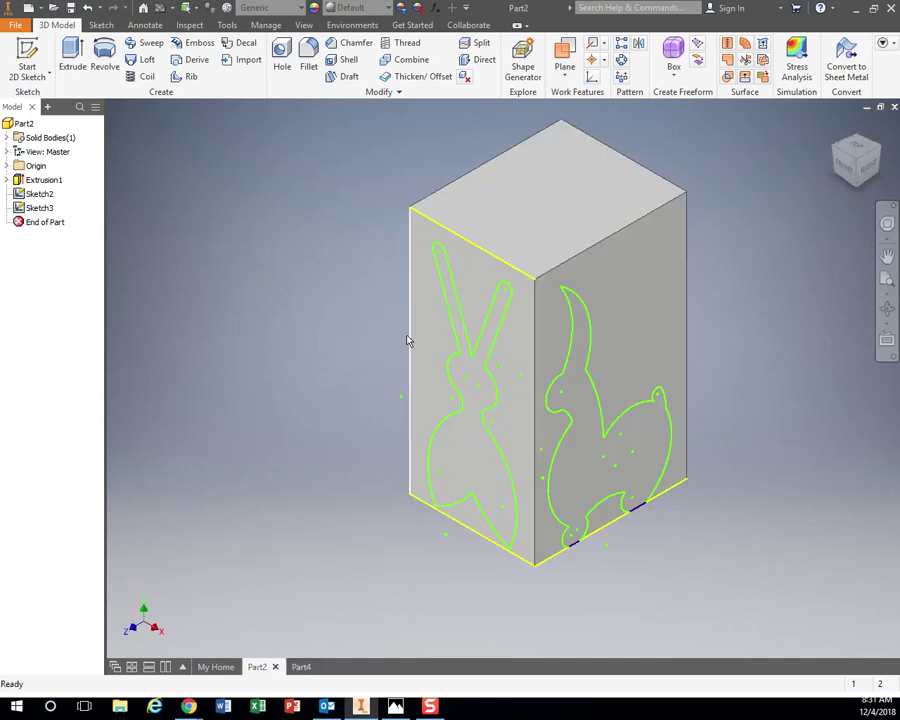
# Extrude the left-face rabbit outline into the block with Intersect and Extents All
pyautogui.moveTo(319, 562); pyautogui.dragTo(278, 541, button='middle')
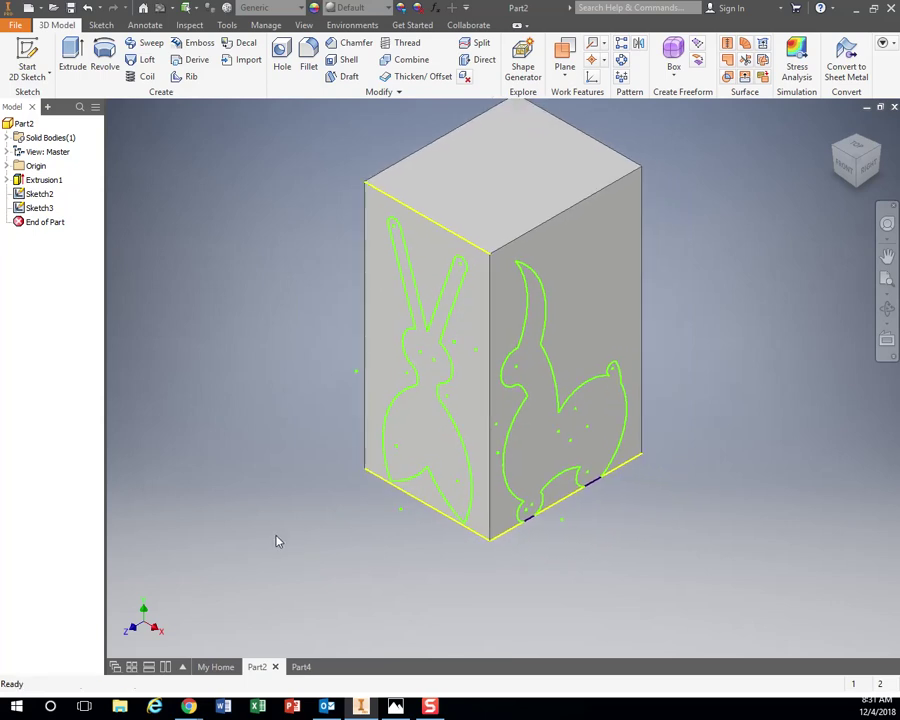
pyautogui.click(453, 472)
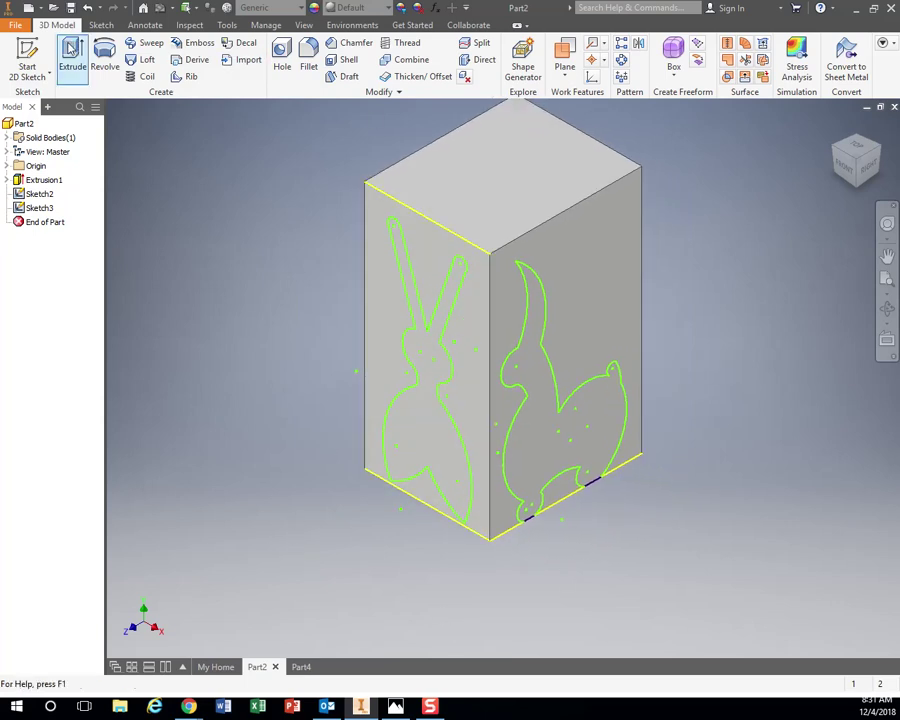
pyautogui.click(71, 50)
pyautogui.click(418, 447)
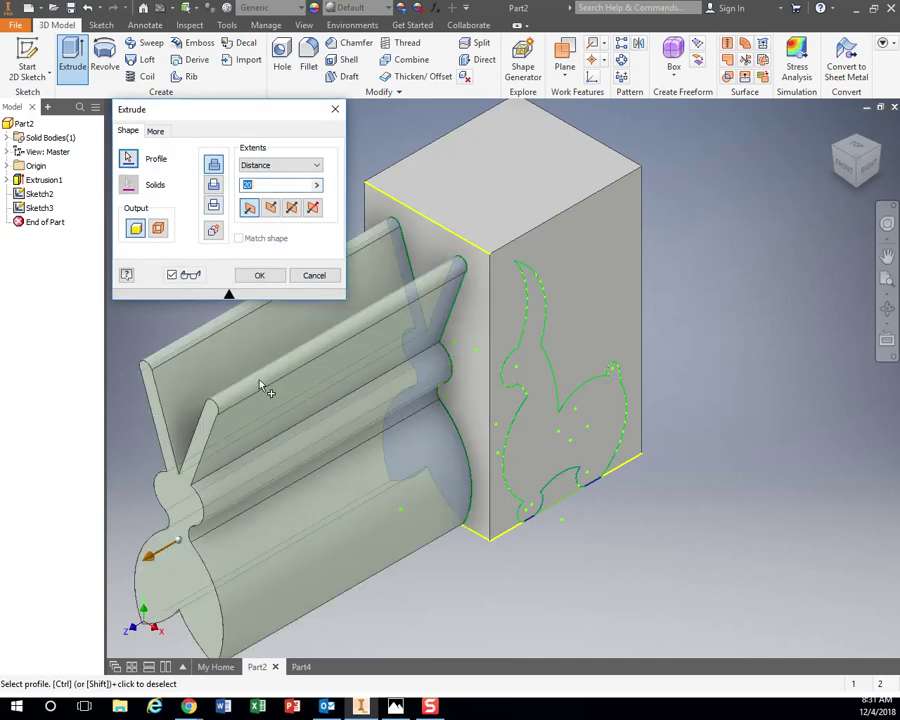
pyautogui.click(214, 185)
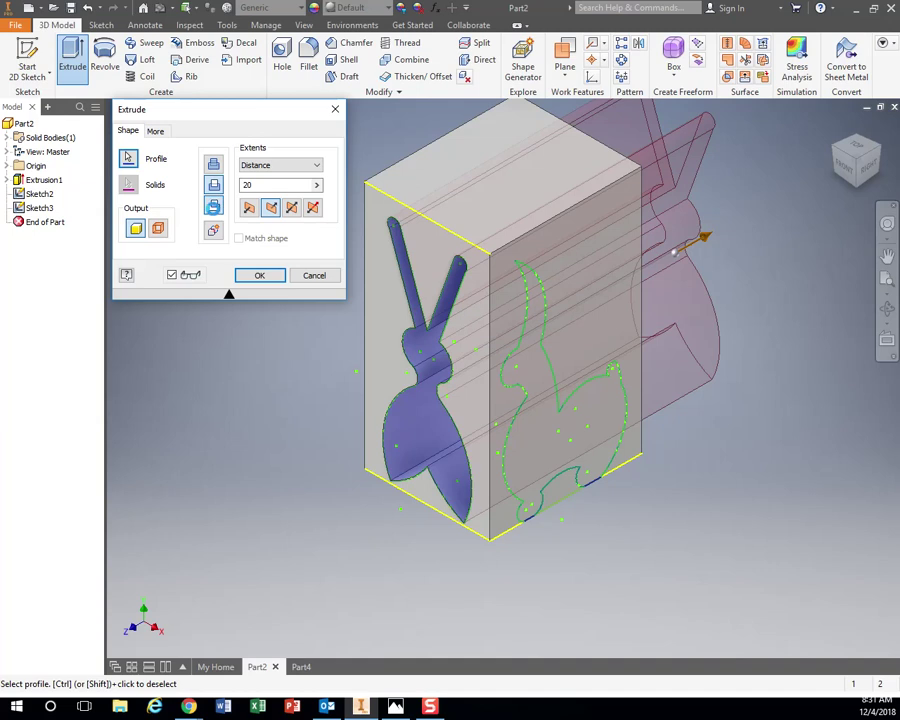
pyautogui.click(294, 166)
pyautogui.click(262, 216)
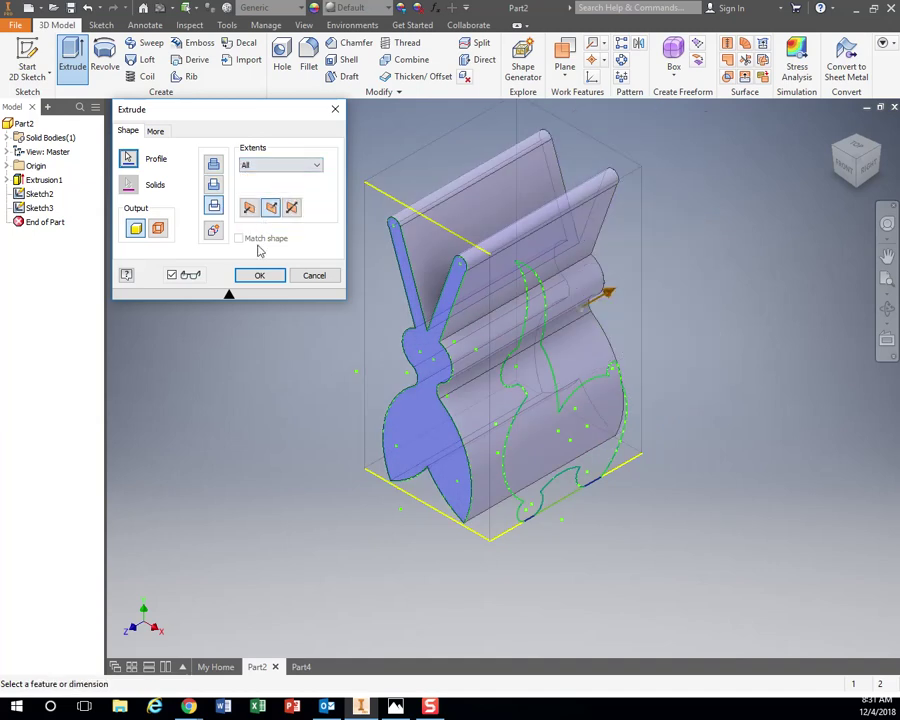
pyautogui.click(258, 282)
# Extrude the right-face rabbit outline with Intersect and Extents All to form the 3D bunny
pyautogui.press('e')
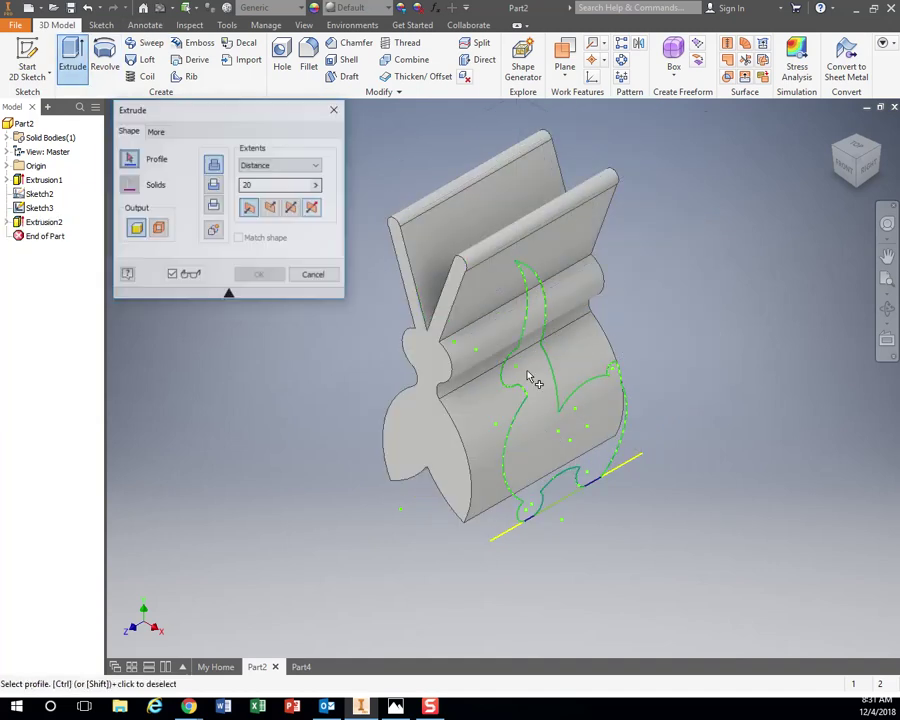
pyautogui.click(557, 437)
pyautogui.click(213, 205)
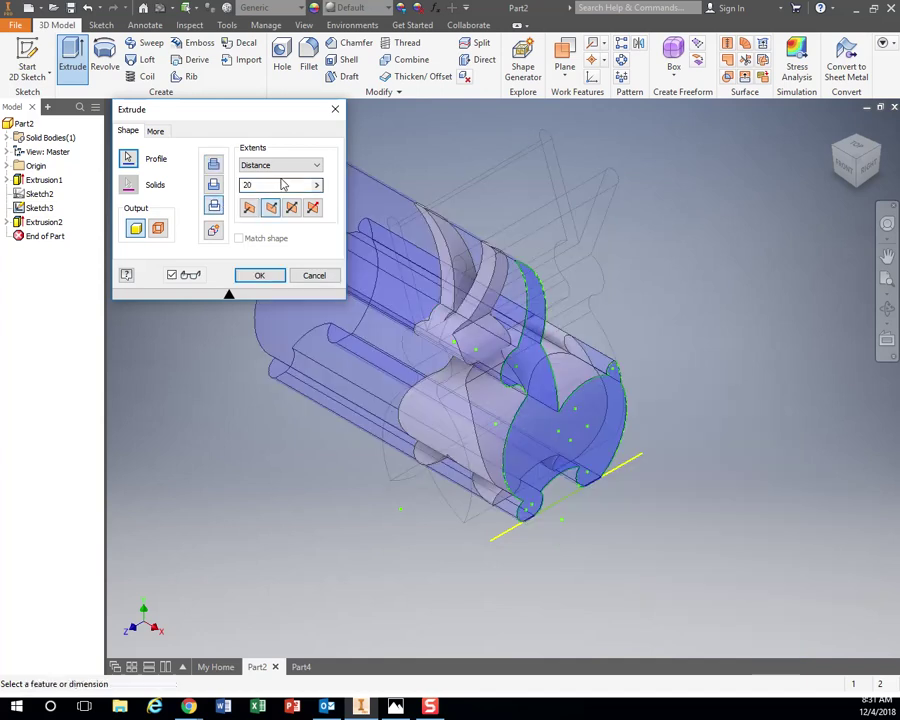
pyautogui.click(280, 165)
pyautogui.click(270, 217)
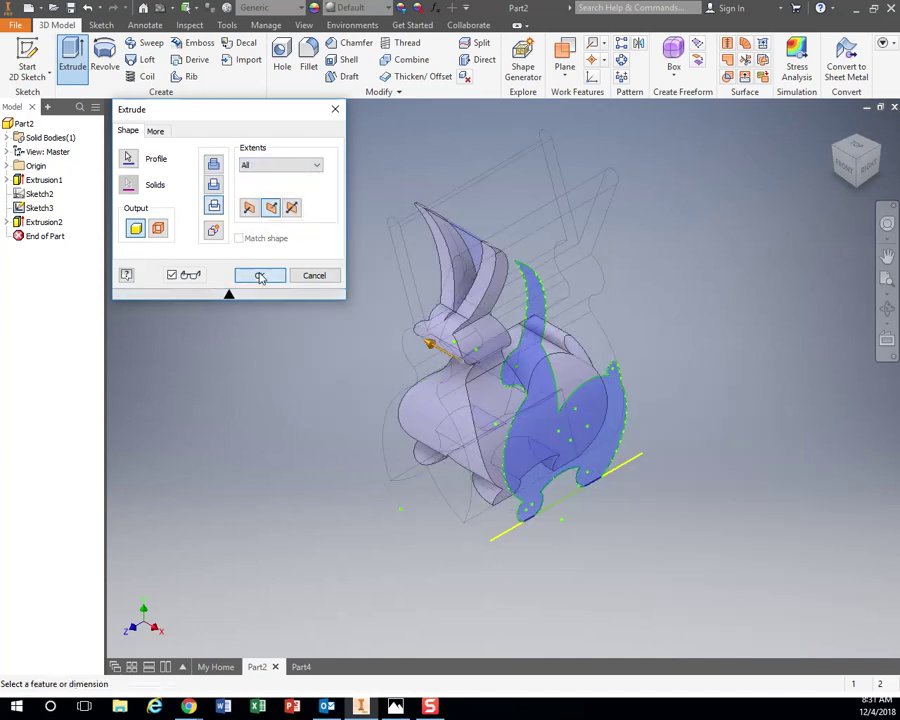
pyautogui.click(259, 275)
pyautogui.moveTo(538, 533)
pyautogui.keyDown('shift'); pyautogui.mouseDown(button='middle')
pyautogui.moveTo(538, 512)
pyautogui.moveTo(589, 492)
pyautogui.moveTo(459, 496)
pyautogui.moveTo(477, 488)
pyautogui.moveTo(589, 518)
pyautogui.moveTo(267, 494)
pyautogui.moveTo(505, 510)
pyautogui.moveTo(534, 534)
pyautogui.moveTo(530, 528)
pyautogui.mouseUp(button='middle'); pyautogui.keyUp('shift')
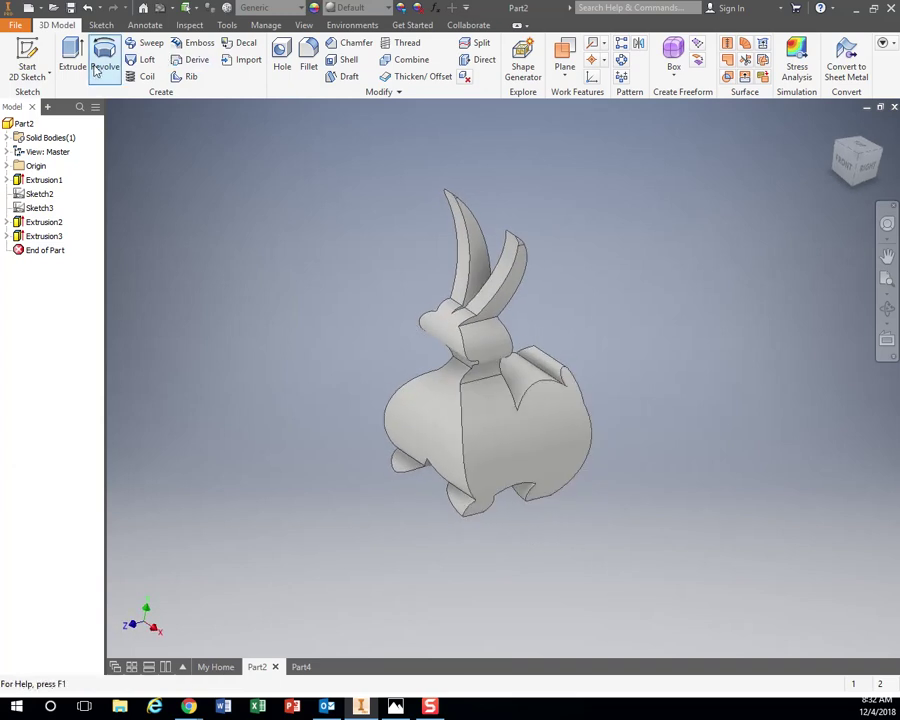
# Undo the two rabbit intersection extrusions, restoring the plain block with both rabbit sketches
pyautogui.hotkey('ctrl', 'z')
pyautogui.hotkey('ctrl', 'z')
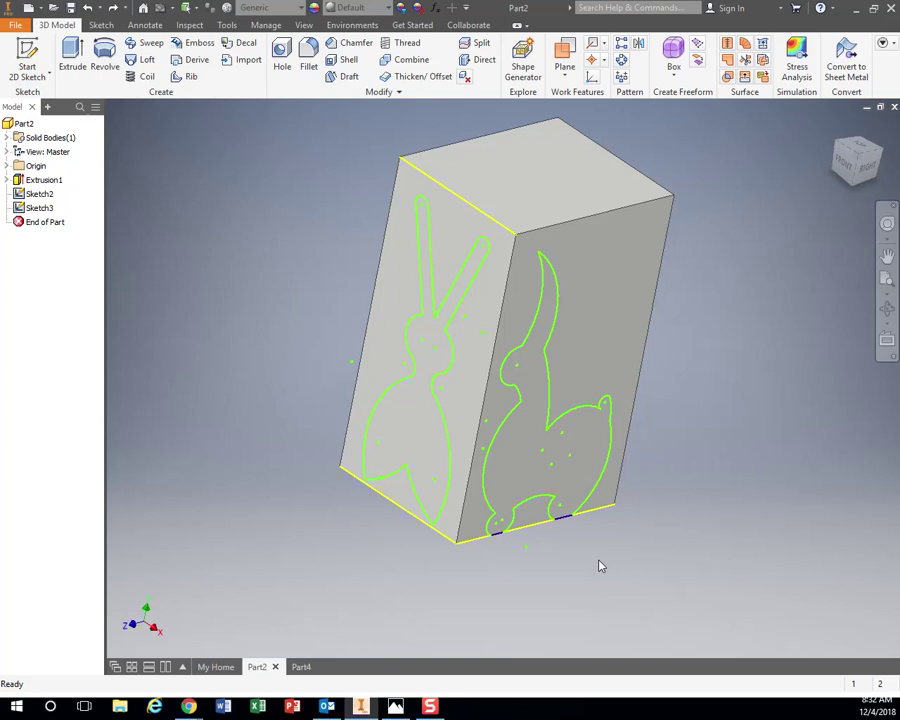